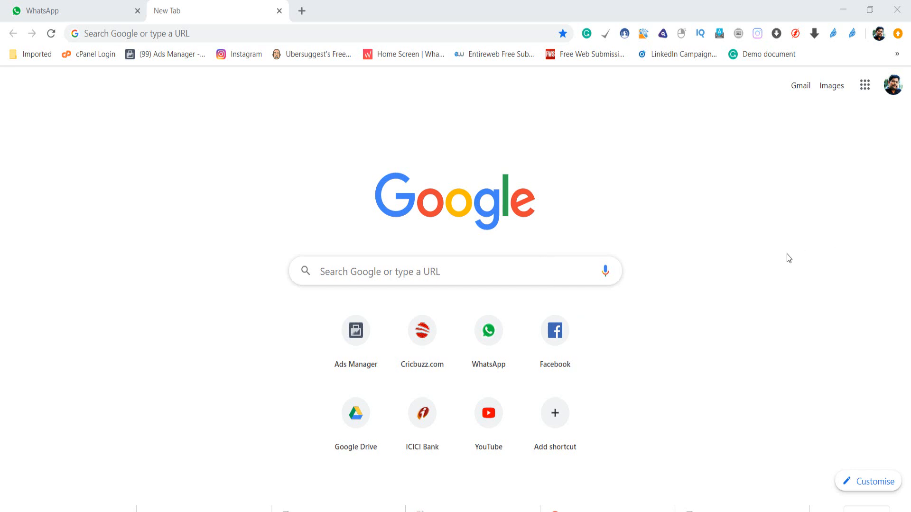
Search Google for 'google meet'.
click(532, 276)
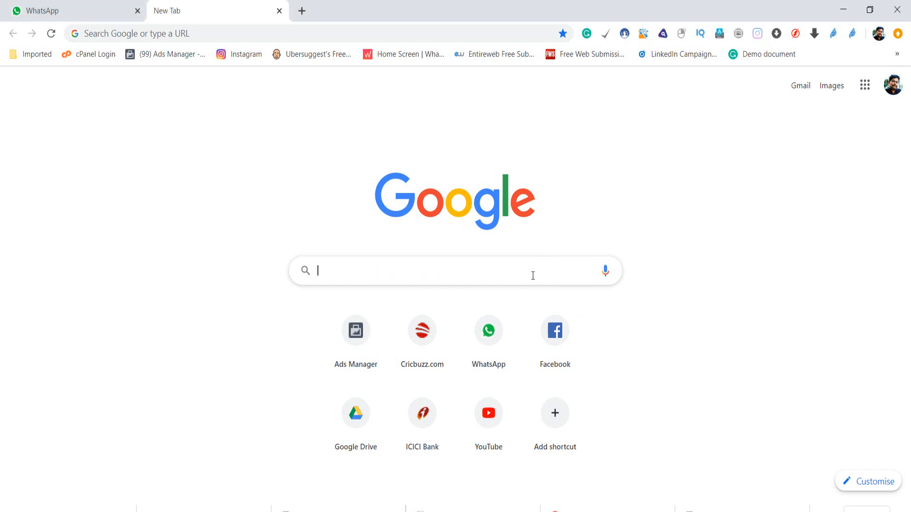
text(g)
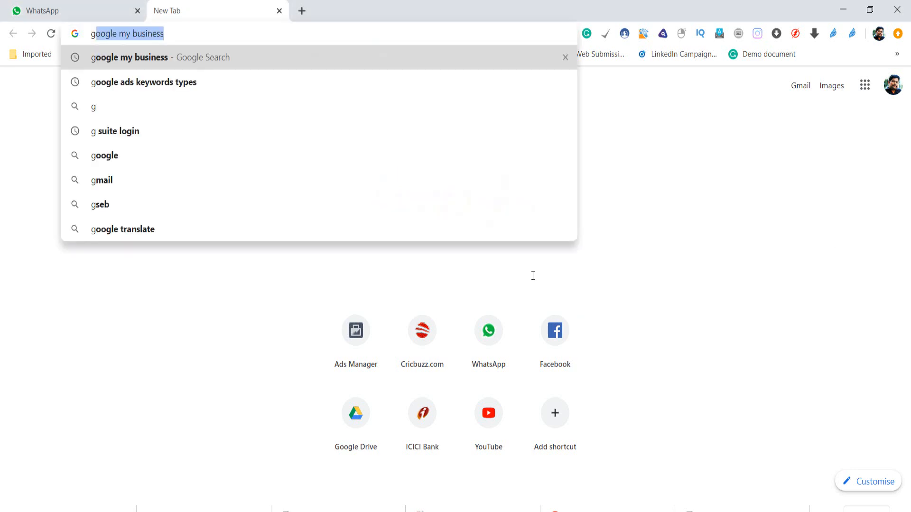
text(oogl)
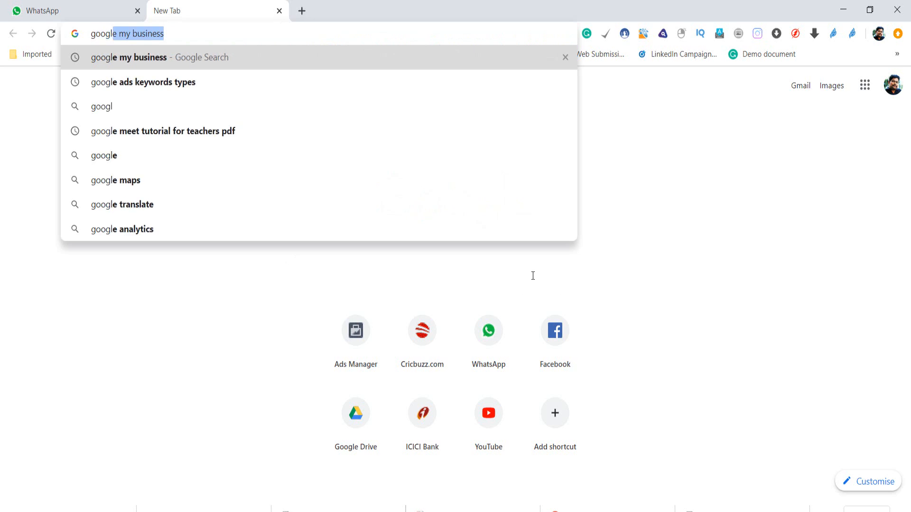
text(e meet)
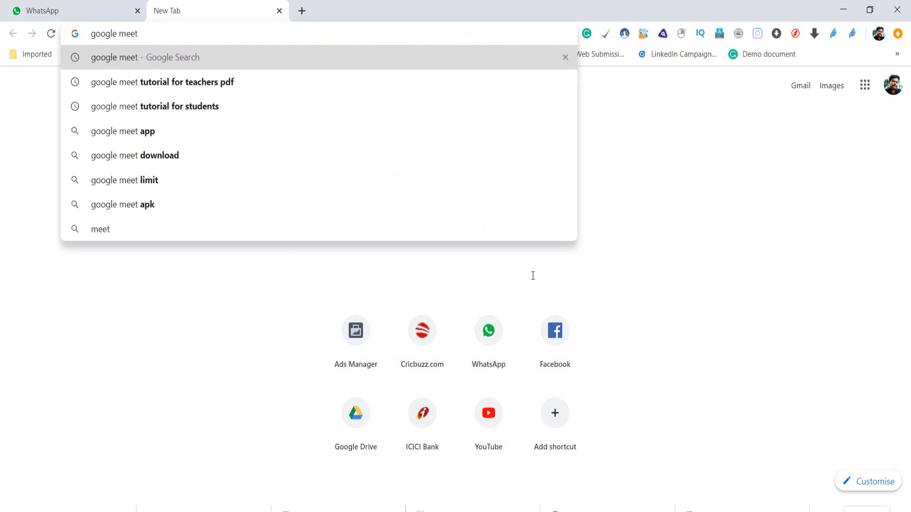
key(Return)
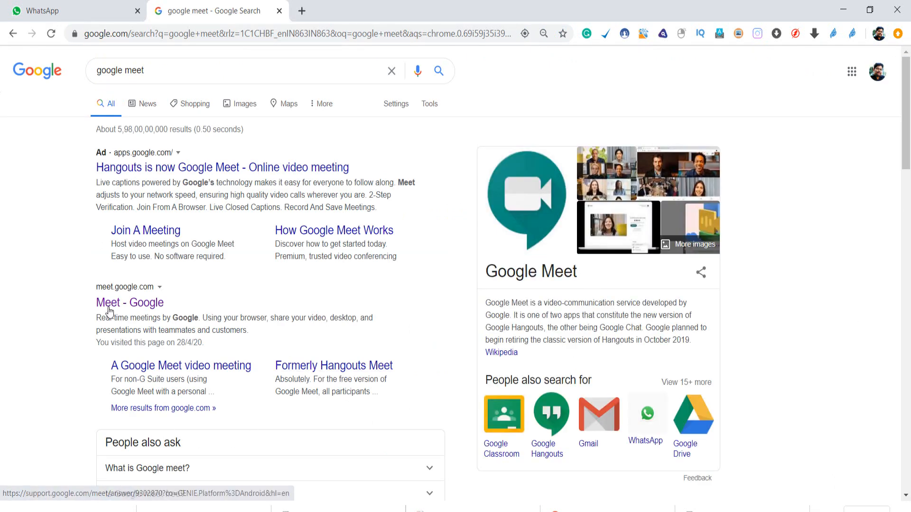
Open the 'Meet - Google' result in a new tab and switch to it.
click(126, 306)
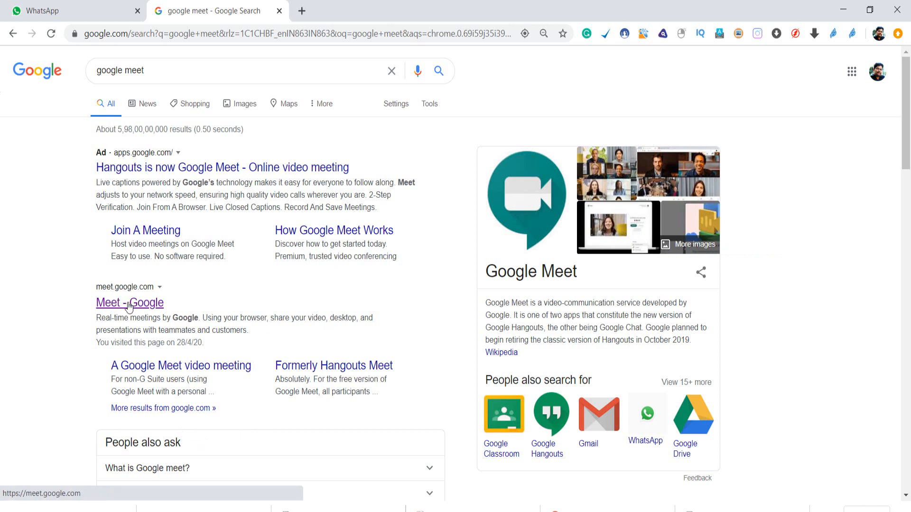
ctrl+click(128, 306)
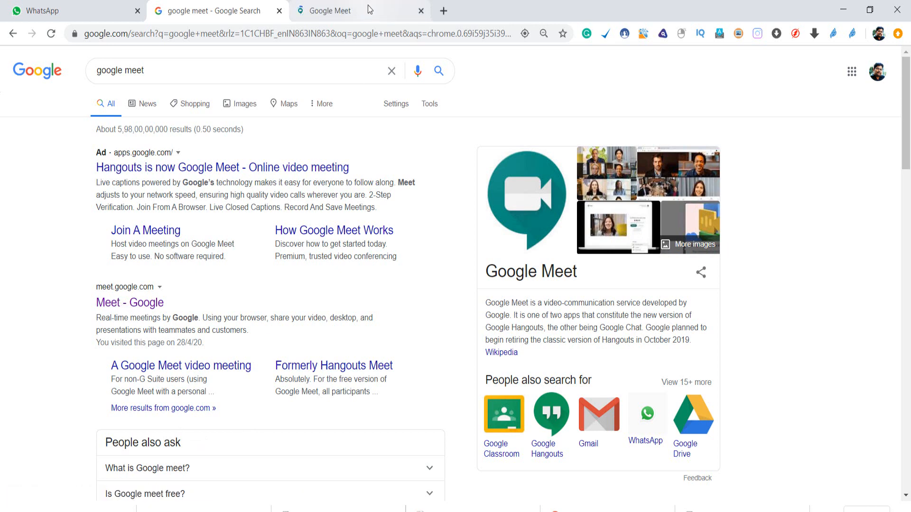
key(ctrl+Tab)
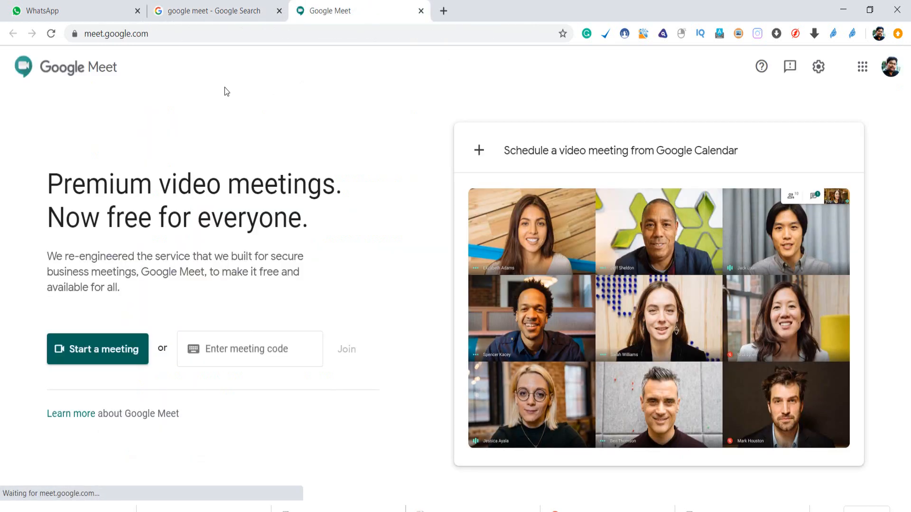
Open Gmail in a new tab, launch Meet from the Google apps grid, then reopen the grid.
click(444, 11)
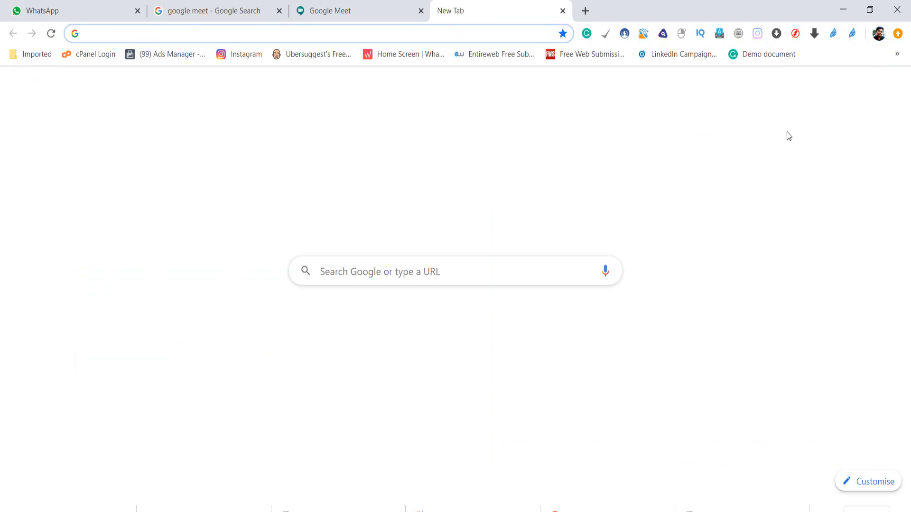
click(799, 94)
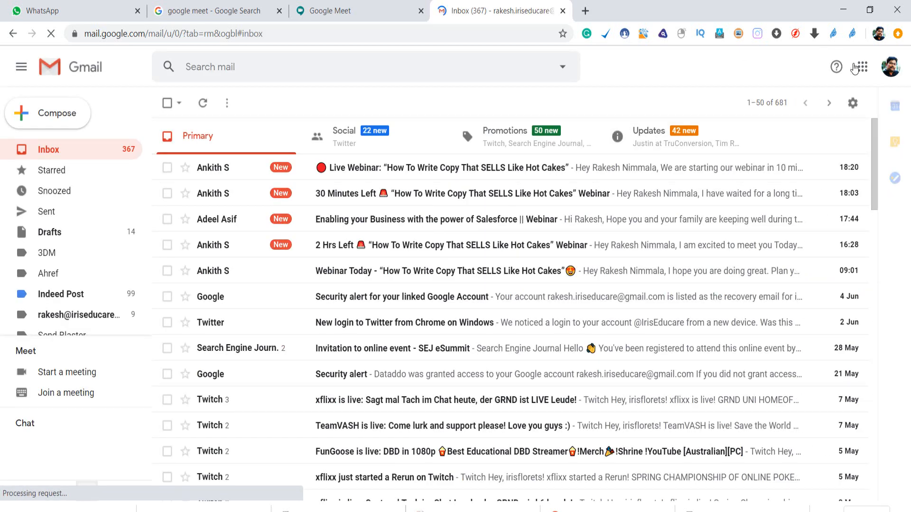
click(861, 66)
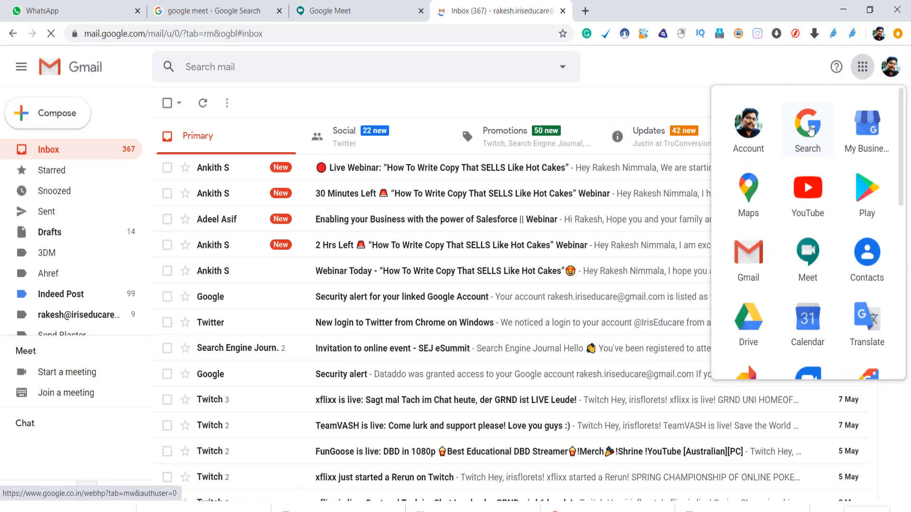
click(812, 257)
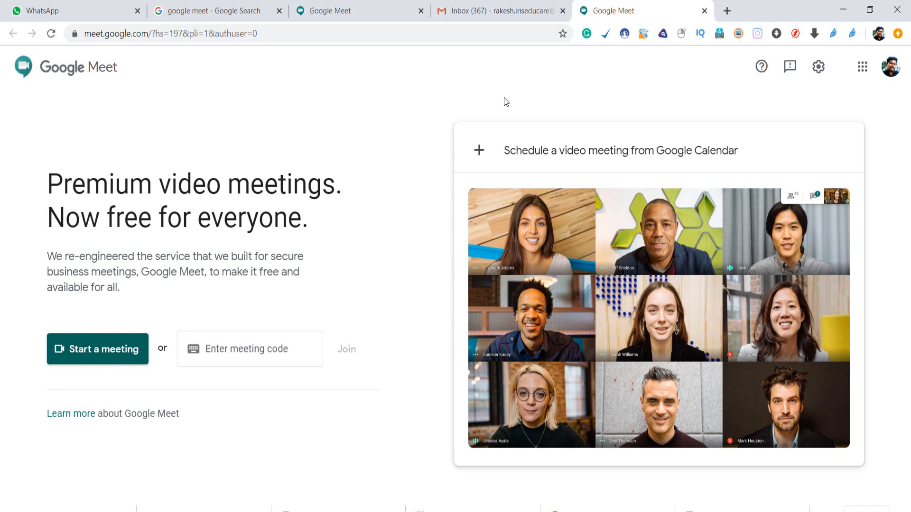
click(863, 68)
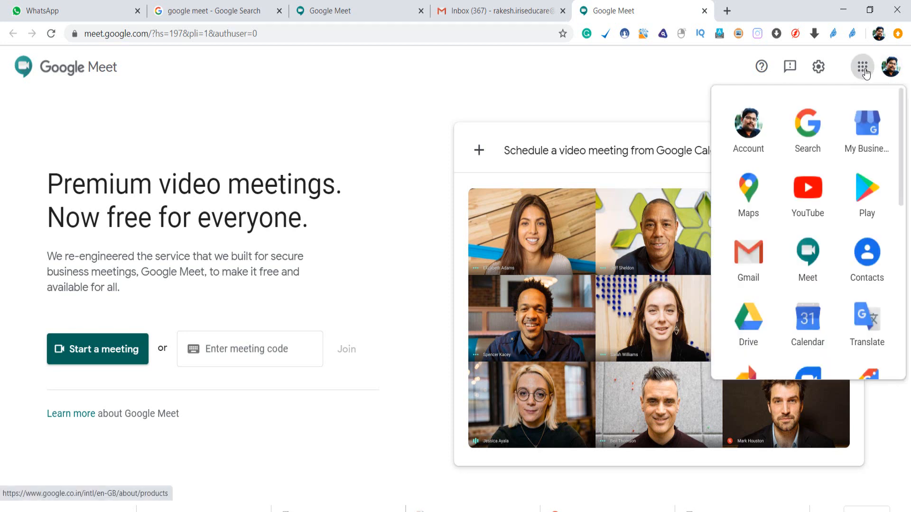
Launch Google Calendar from the apps grid and show Wednesday 10 June 2020.
click(801, 322)
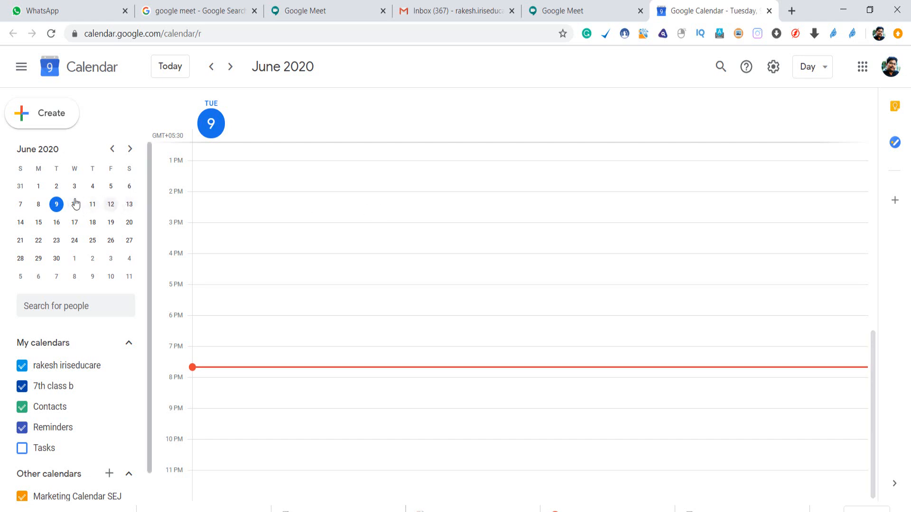
click(78, 205)
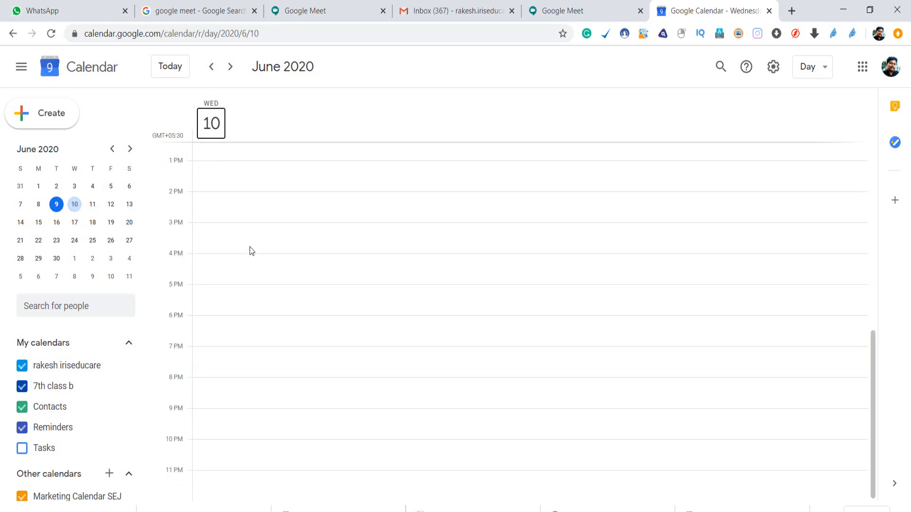
click(74, 204)
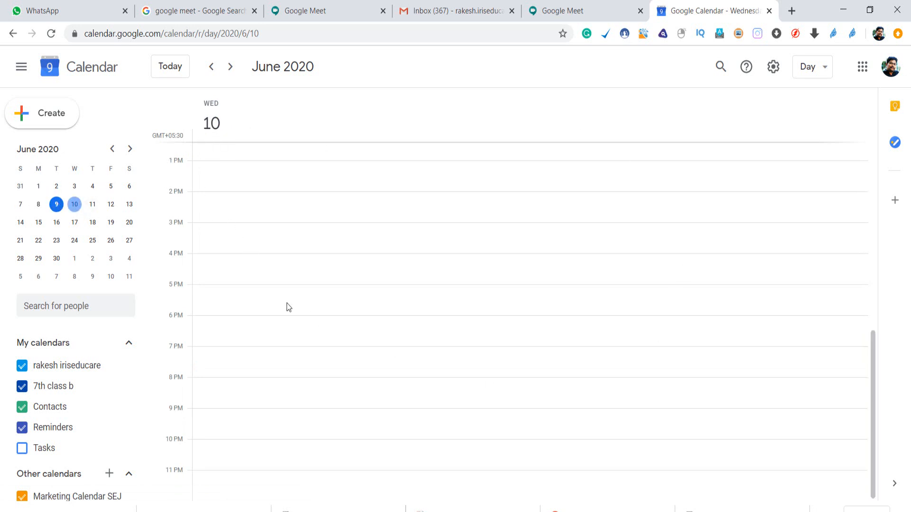
scroll(219, 323, up, 8)
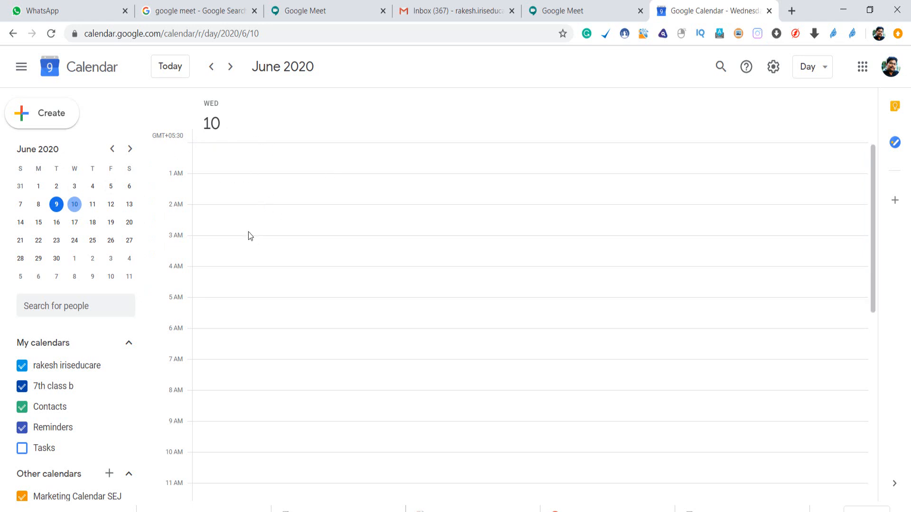
scroll(258, 303, down, 2)
scroll(258, 313, down, 8)
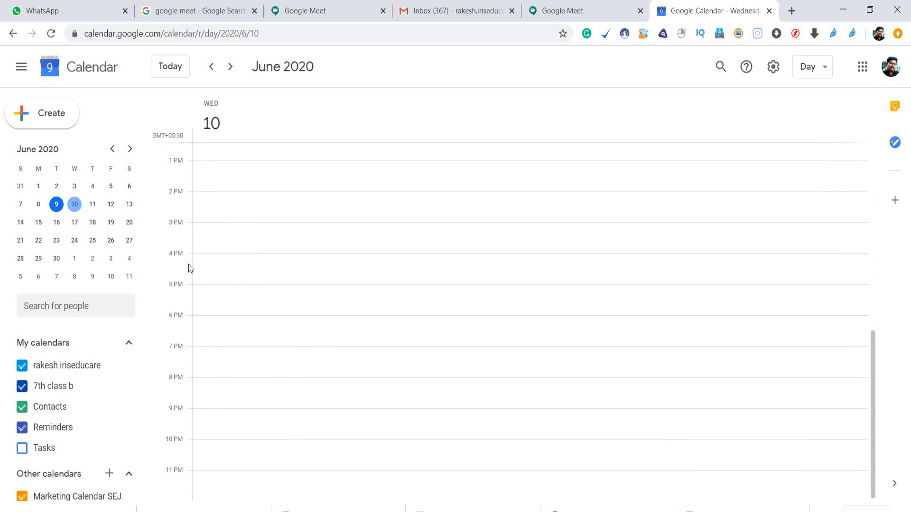
Draft a 4:00pm–5:00pm event on 10 June 2020 and start on its title.
click(195, 256)
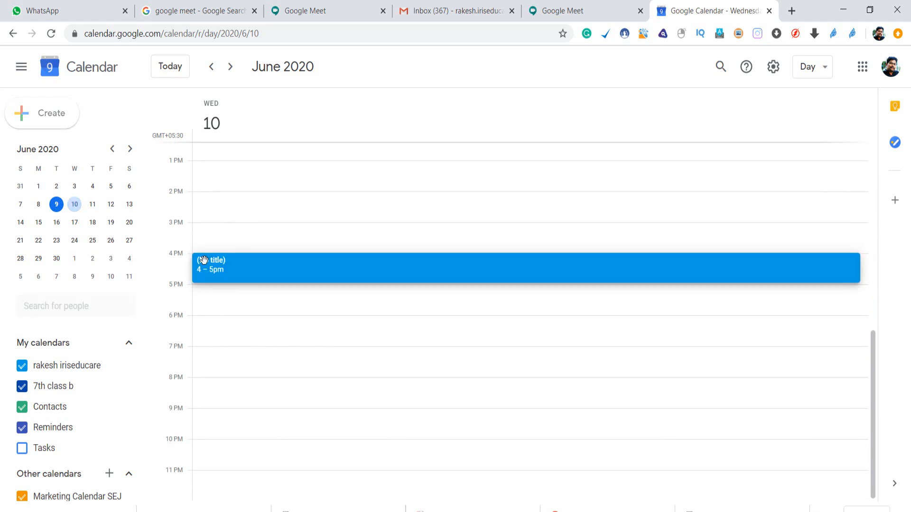
mouse_move(206, 282)
mouse_down()
mouse_move(211, 269)
mouse_move(210, 280)
mouse_up()
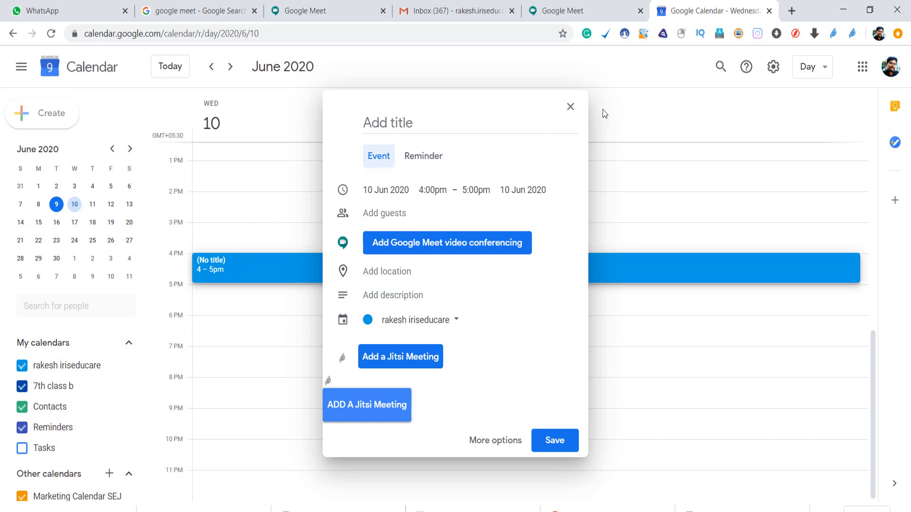
click(424, 124)
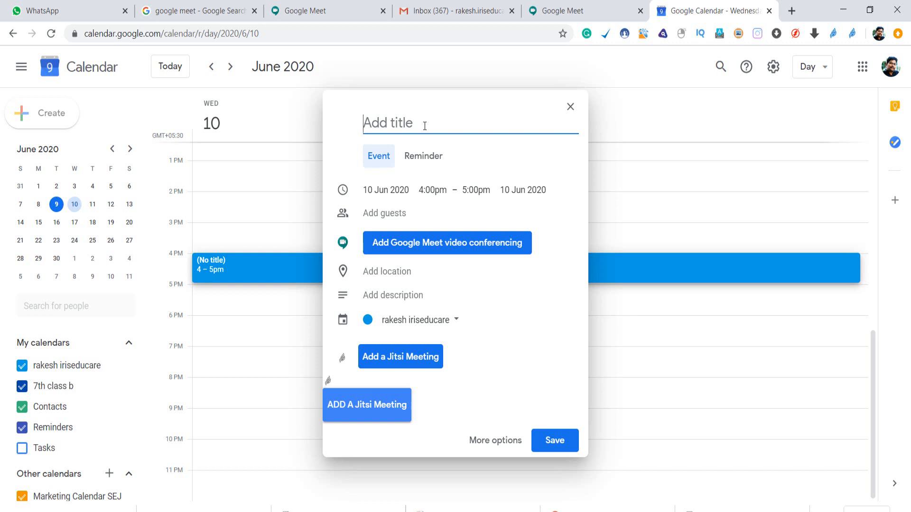
Title the event 'Student Meet' and change its end time to 6:00pm.
text(Student Meet)
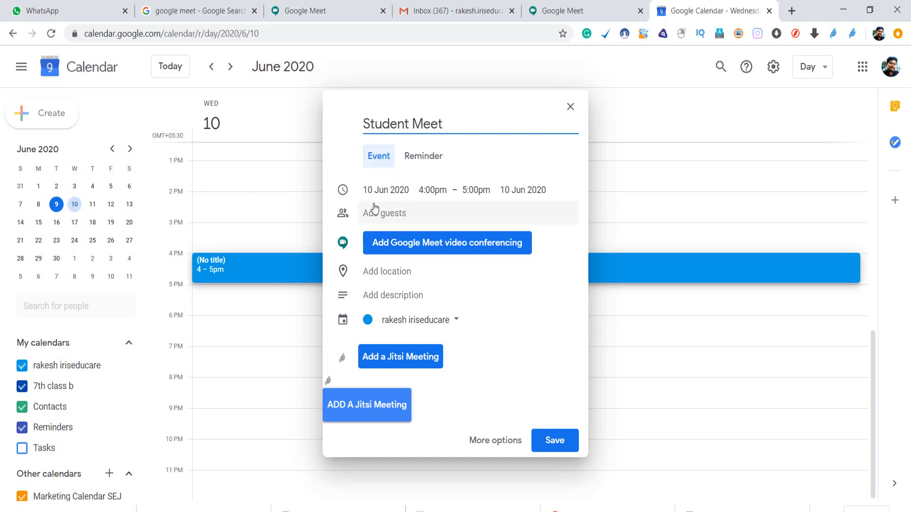
click(480, 192)
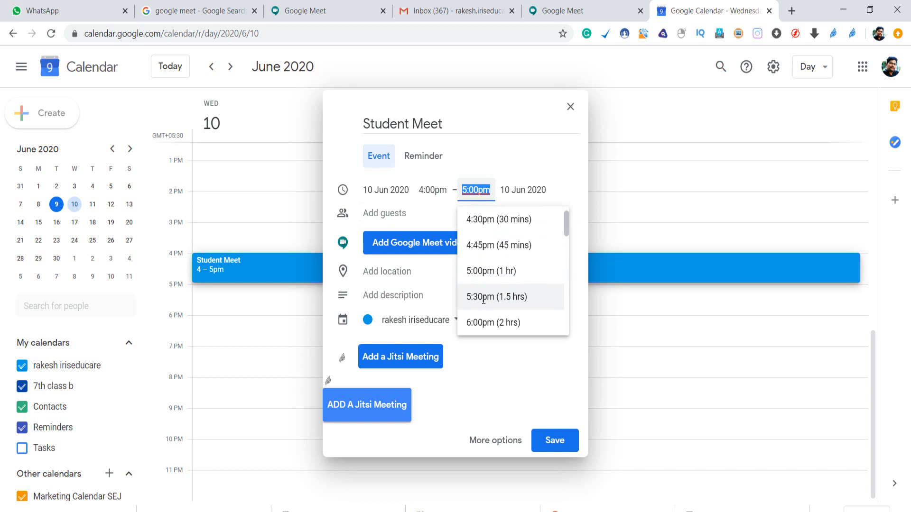
click(489, 323)
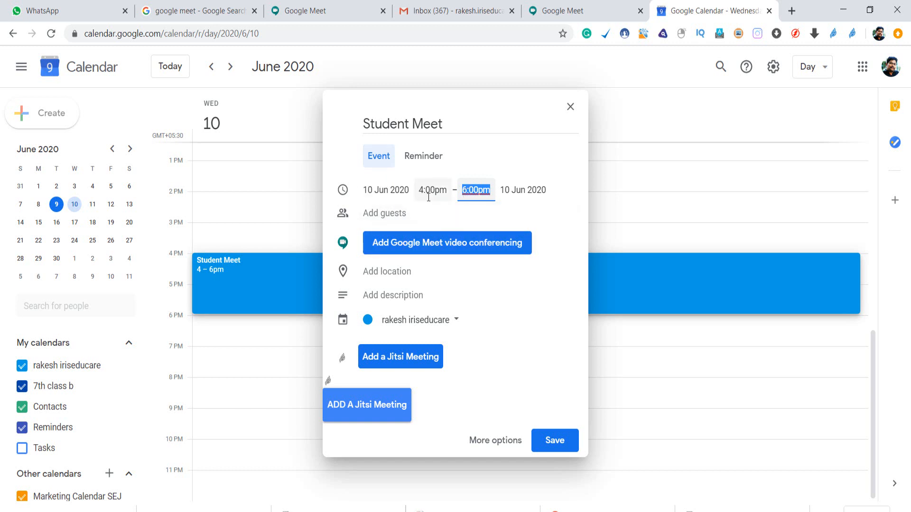
Add Google Meet video conferencing to Student Meet and highlight its 100-participant note.
click(416, 246)
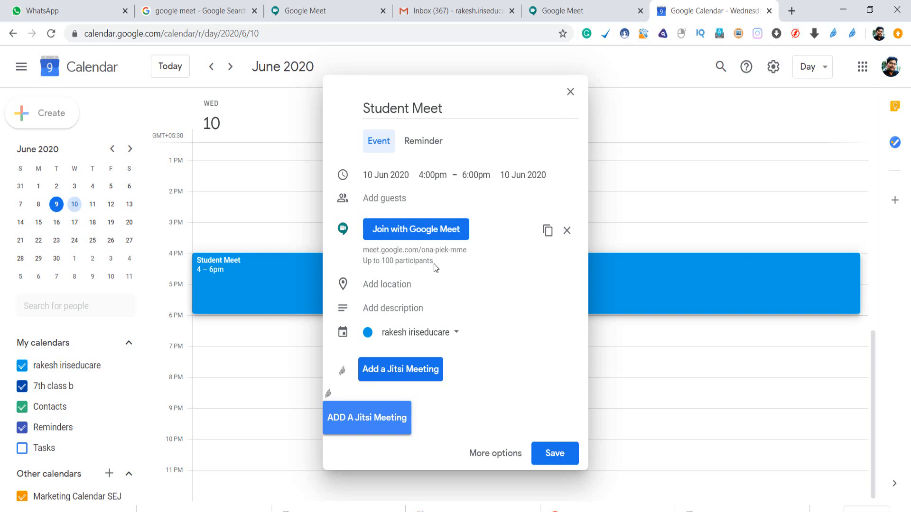
drag(433, 261, 363, 260)
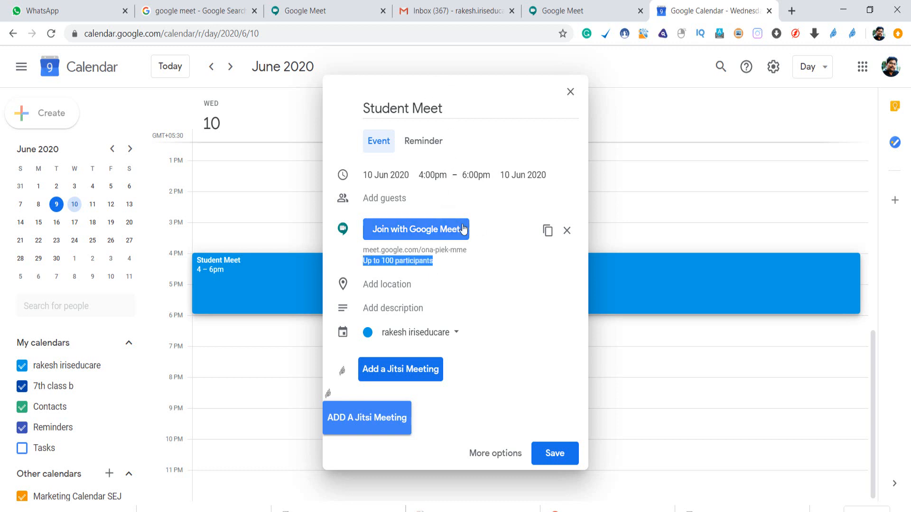
Draft an untitled 4:00pm–6:00pm event on Thursday 11 June.
click(440, 260)
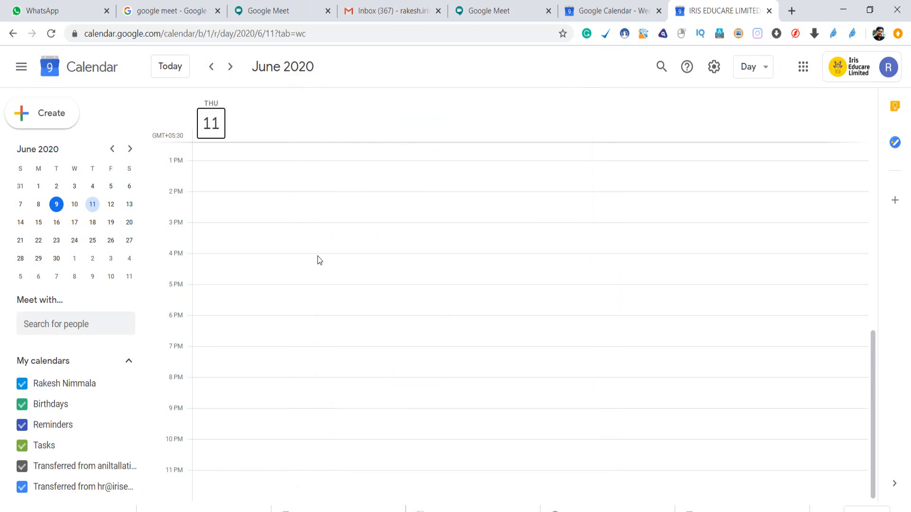
click(93, 205)
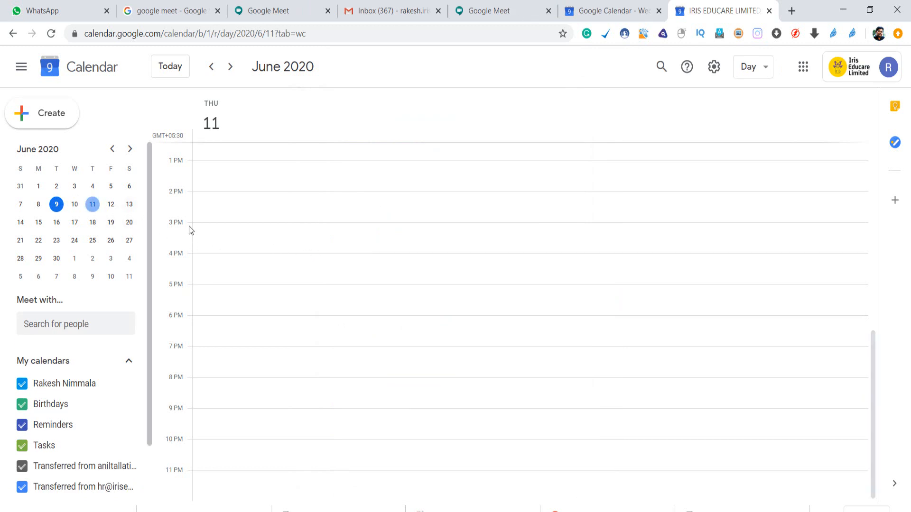
click(208, 260)
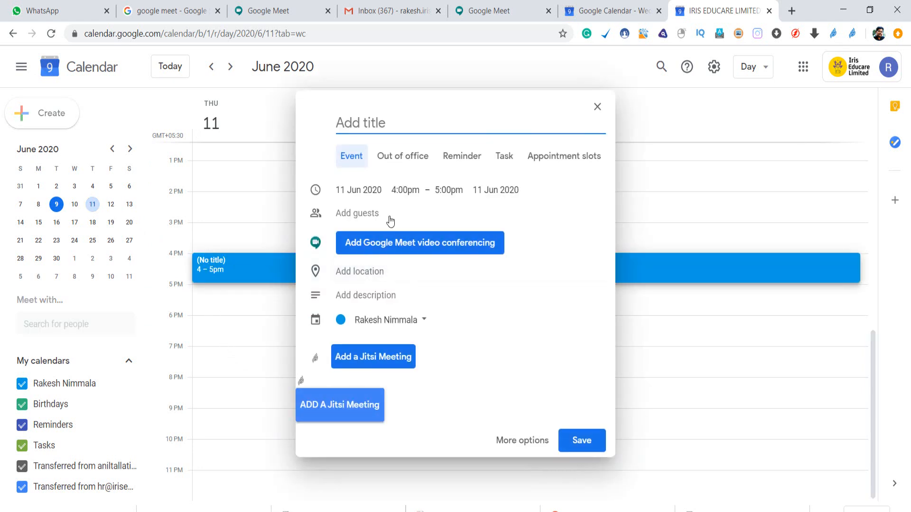
click(448, 190)
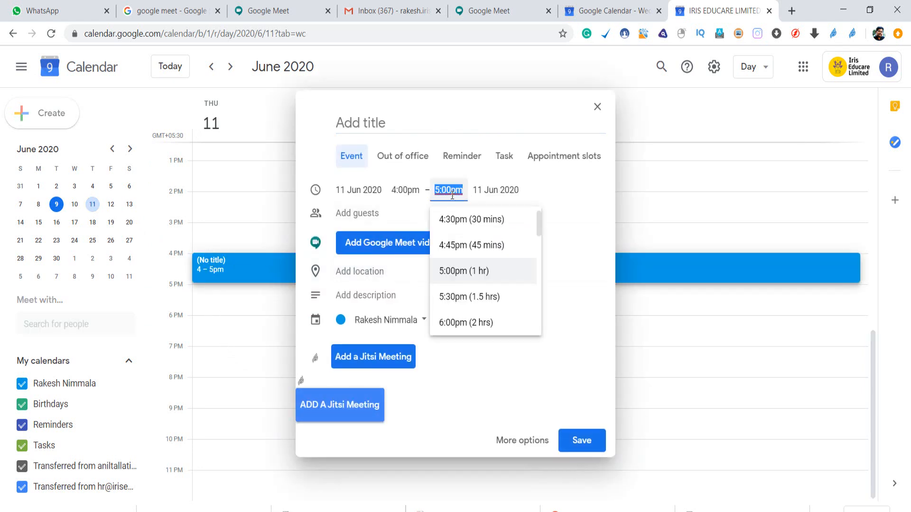
click(461, 321)
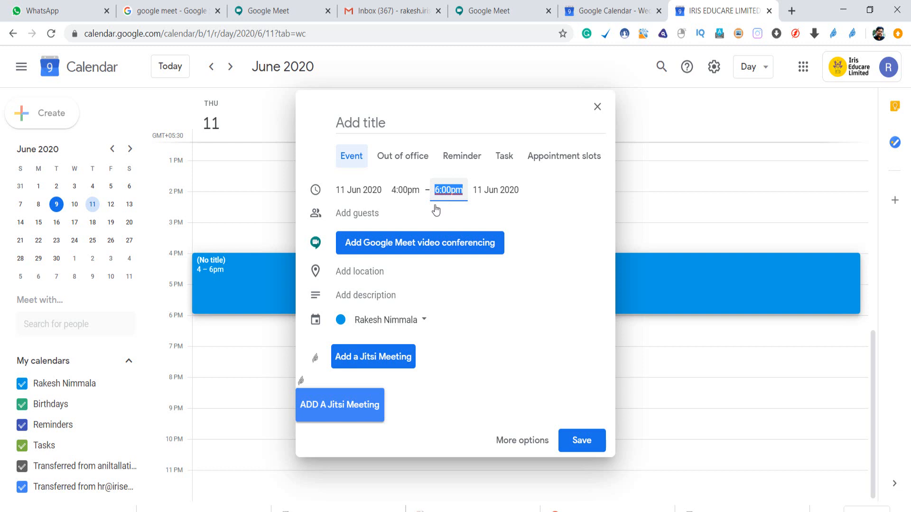
Attach Google Meet conferencing, check the participant-limit help, and return to the original calendar.
click(421, 253)
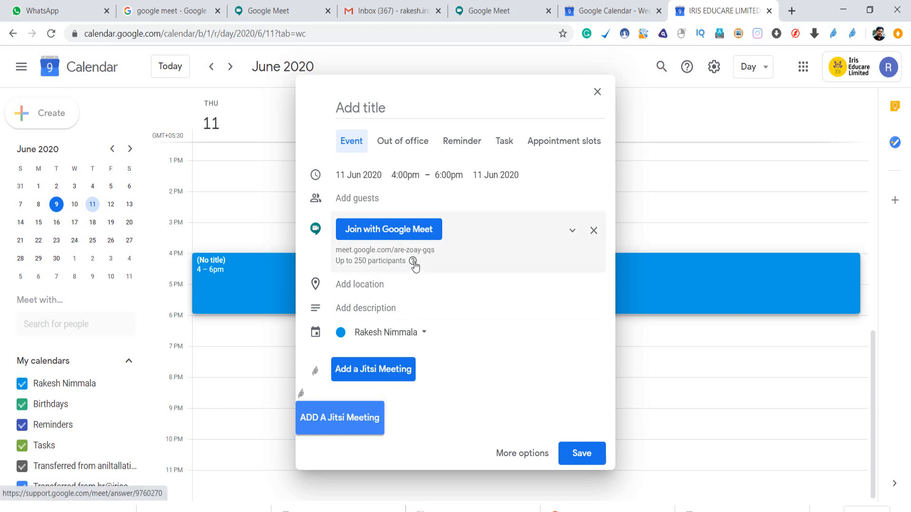
click(413, 262)
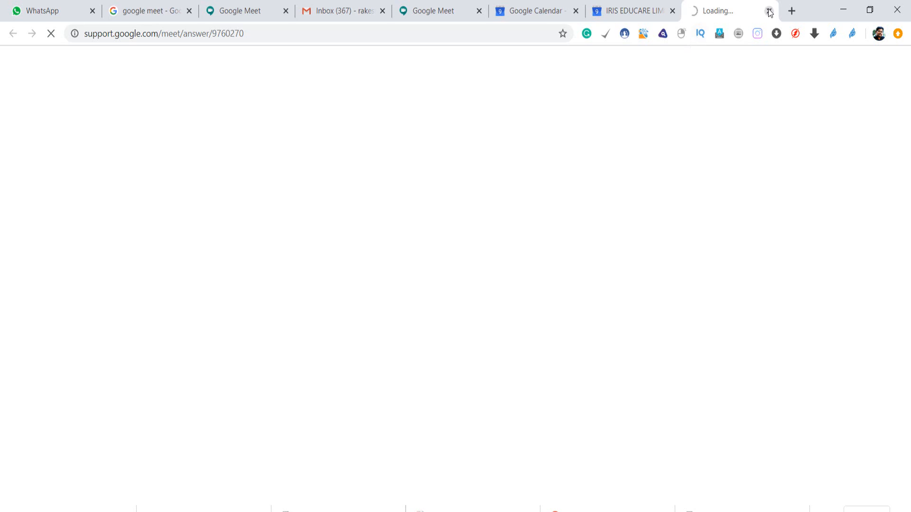
click(769, 10)
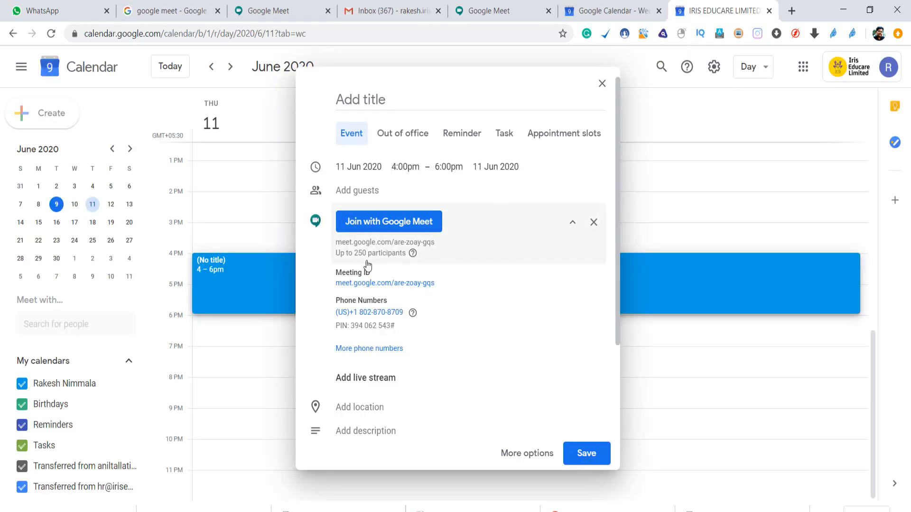
click(592, 11)
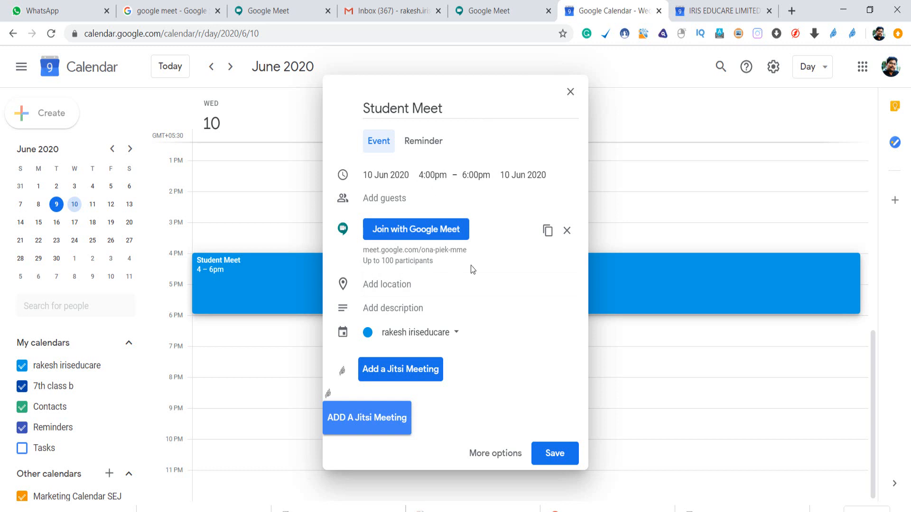
key(ctrl+Tab)
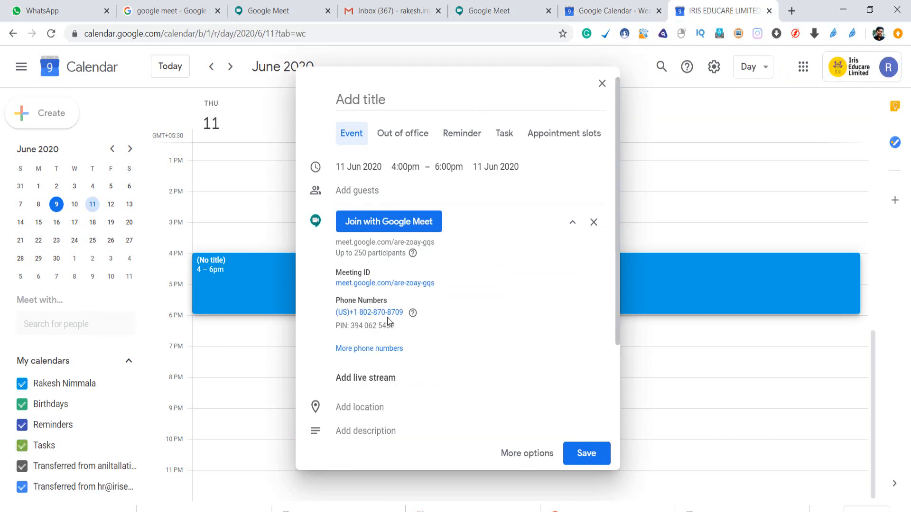
Describe Student Meet as 'This Student Meet for online classes conducting for 8th to 10th Grade' and save it.
click(617, 16)
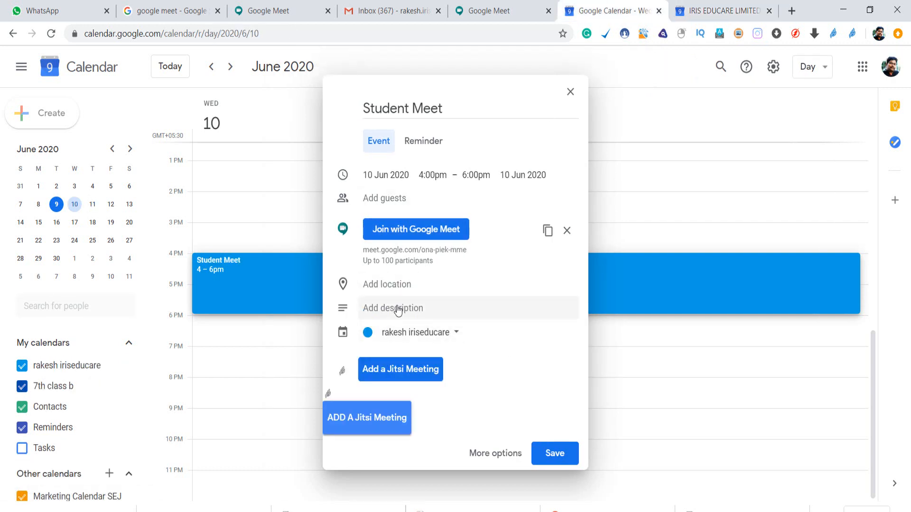
click(398, 309)
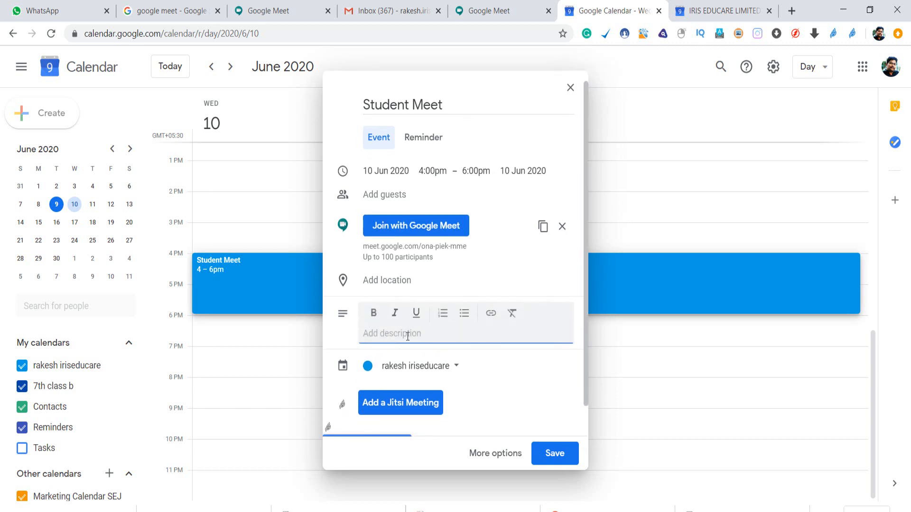
text(This Student Meet fo)
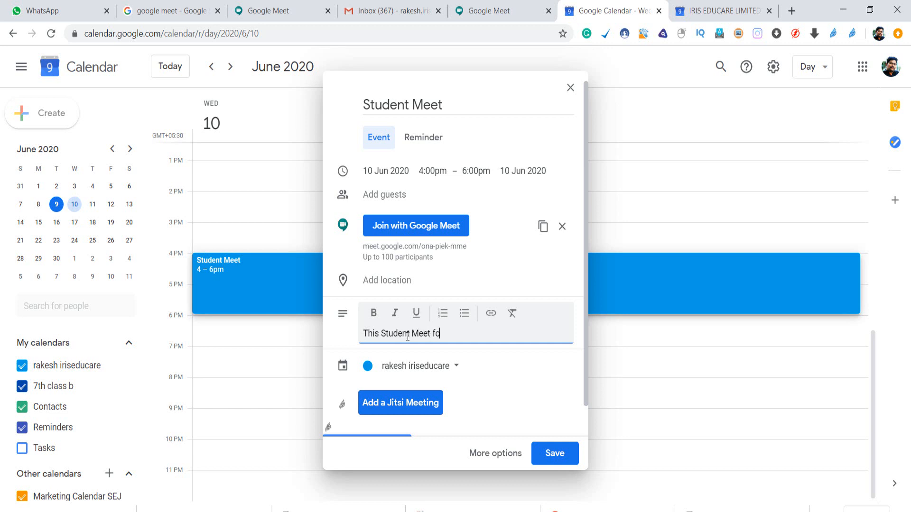
text(r online classes condu)
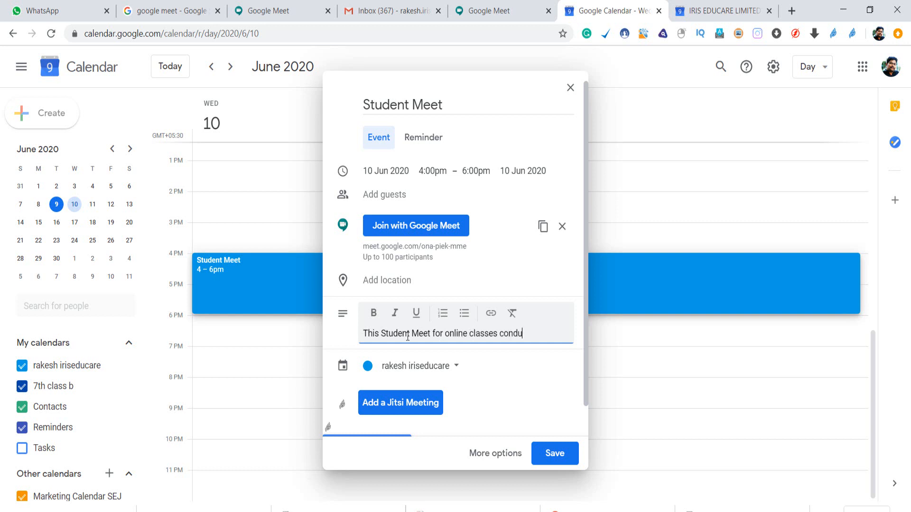
text(cting for 8th to)
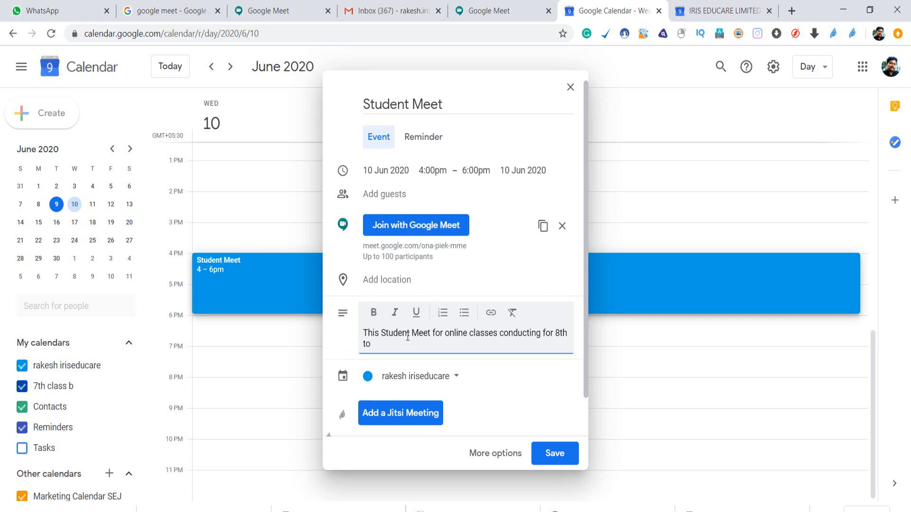
text( 10th Grade)
click(563, 455)
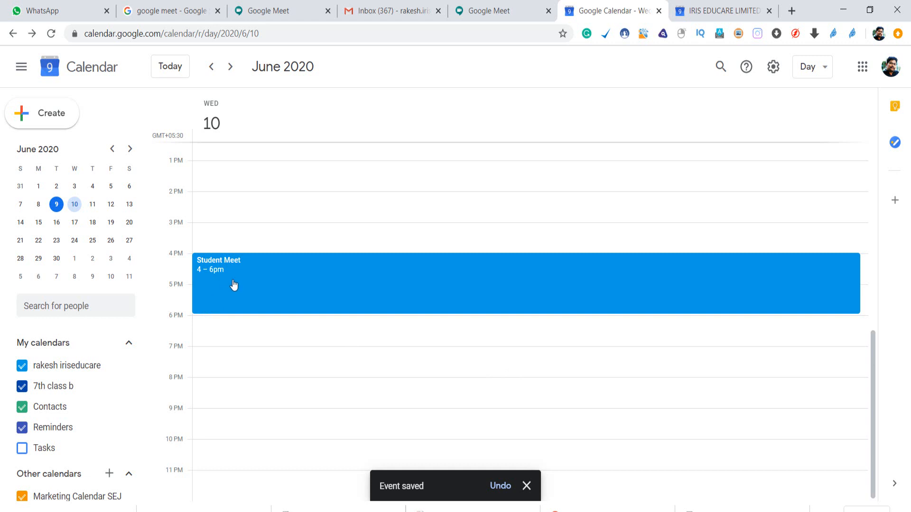
Open Student Meet's full details page and copy its Google Meet link.
double_click(234, 285)
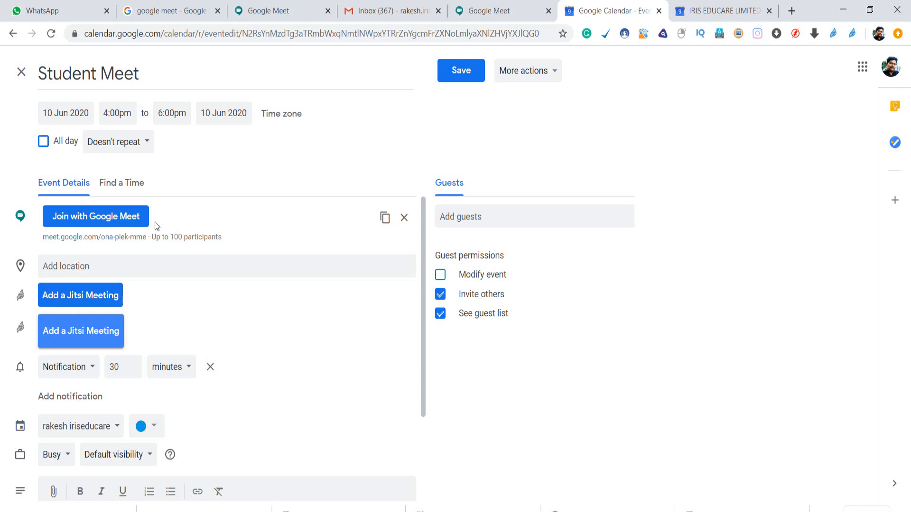
click(384, 219)
key(super+r)
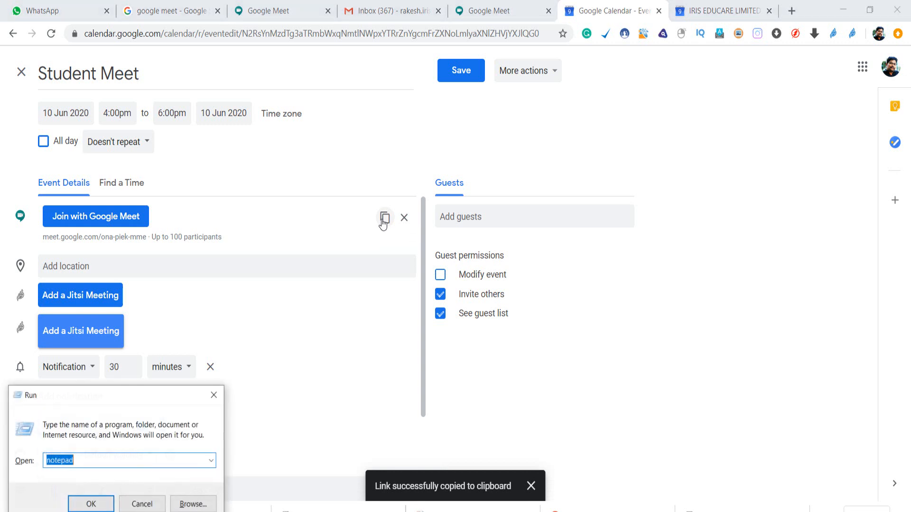
key(Return)
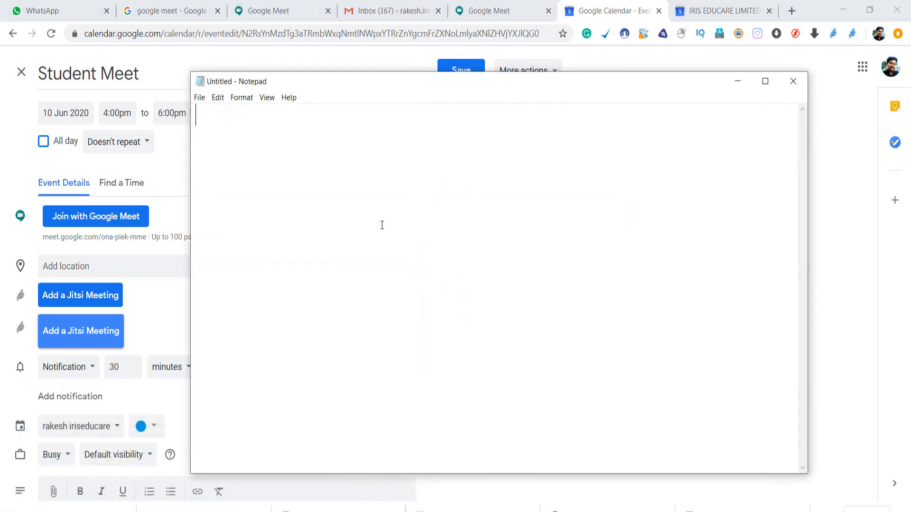
key(ctrl+v)
Add the line 'This is Invitaion link' below the pasted meeting URL.
mouse_move(738, 491)
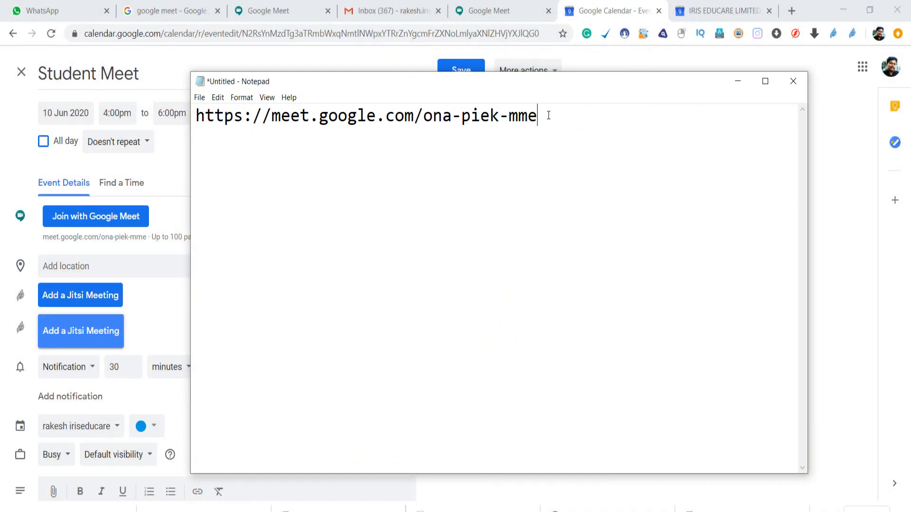
drag(547, 115, 195, 124)
click(569, 176)
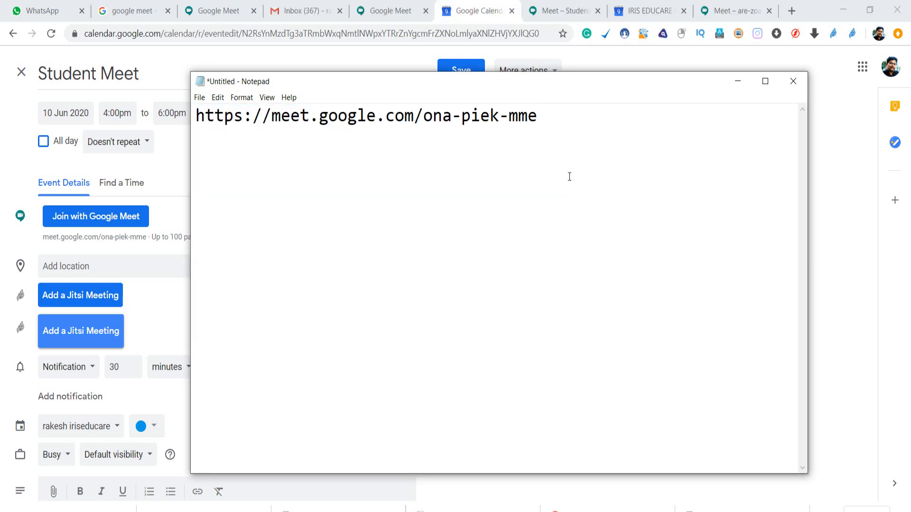
key(Return)
key(Return)
text(This is Invita)
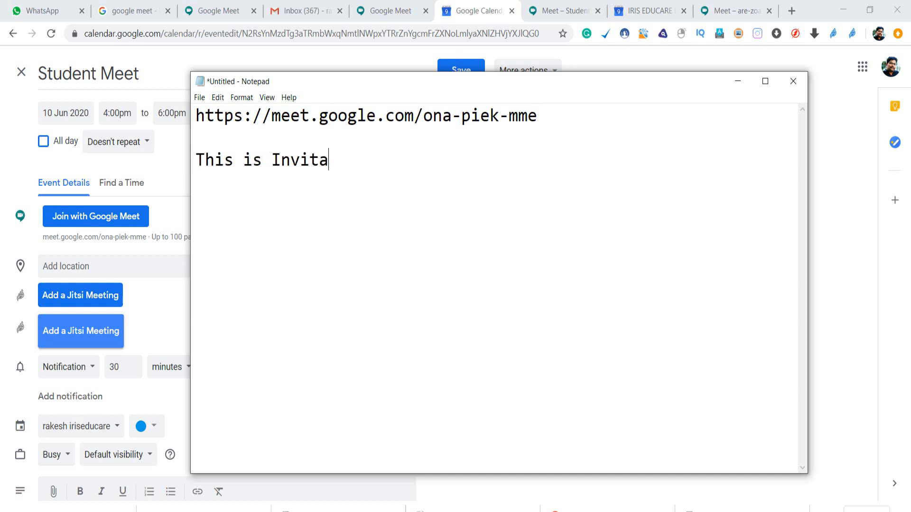
text(ion link)
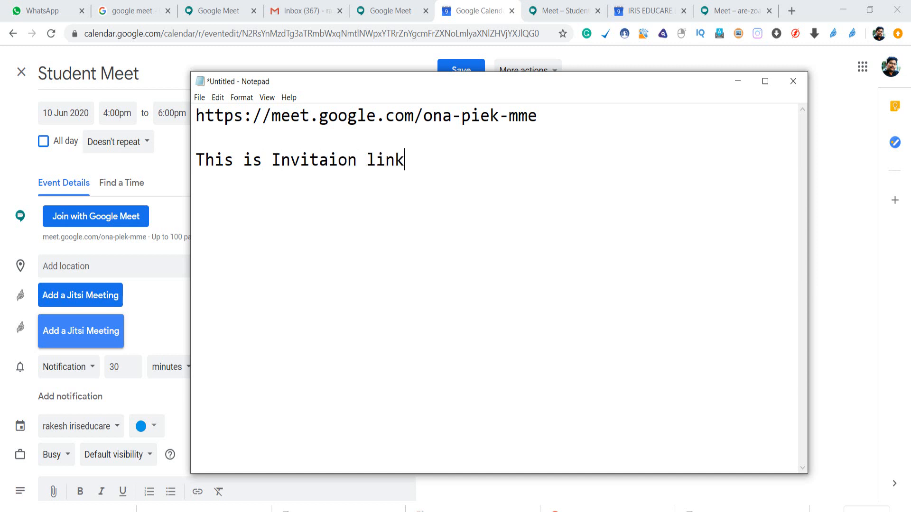
drag(195, 116, 582, 116)
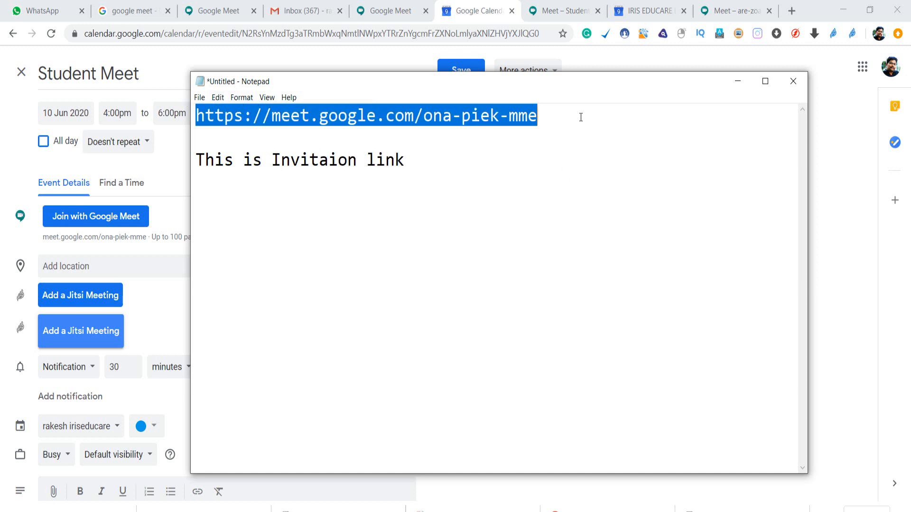
click(450, 161)
drag(553, 122, 195, 116)
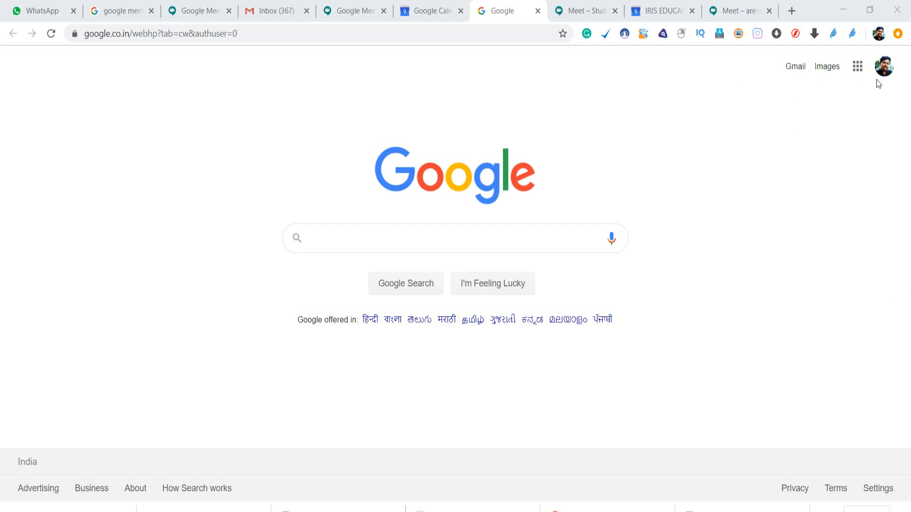
Open Google Calendar from the Google apps grid, showing the day view for Tuesday 9 June.
click(856, 69)
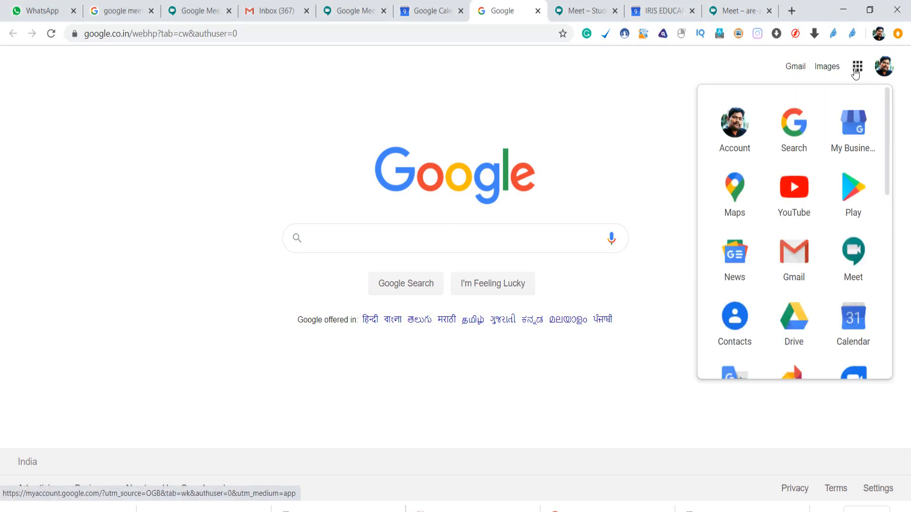
click(853, 320)
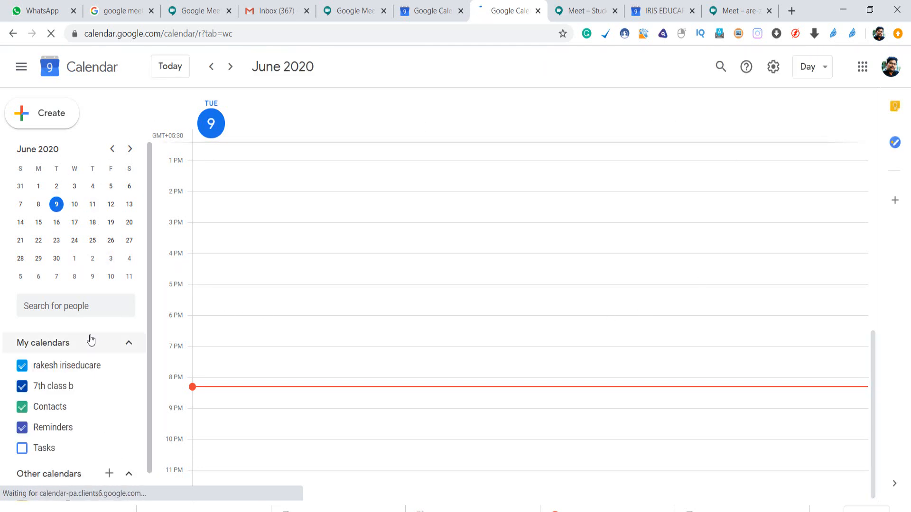
Go to Wednesday 10 June, open the Student Meet event and launch its Google Meet call.
click(75, 205)
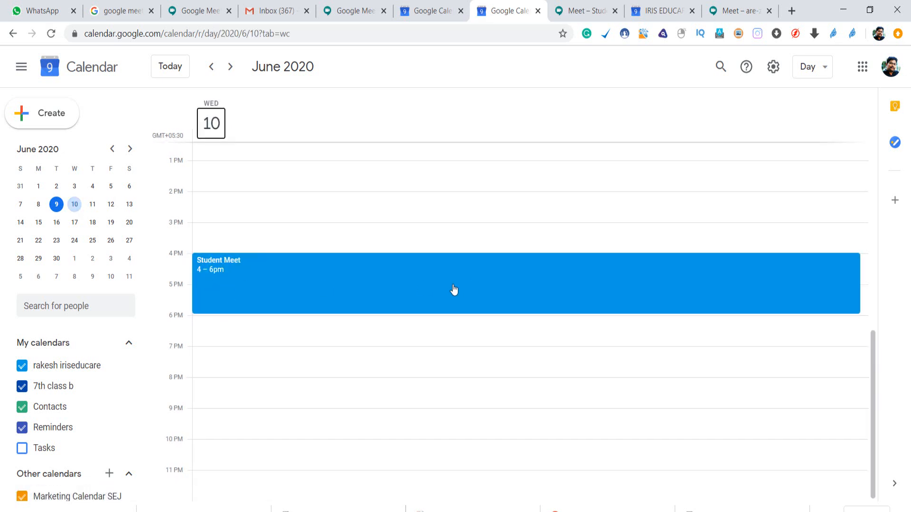
double_click(230, 276)
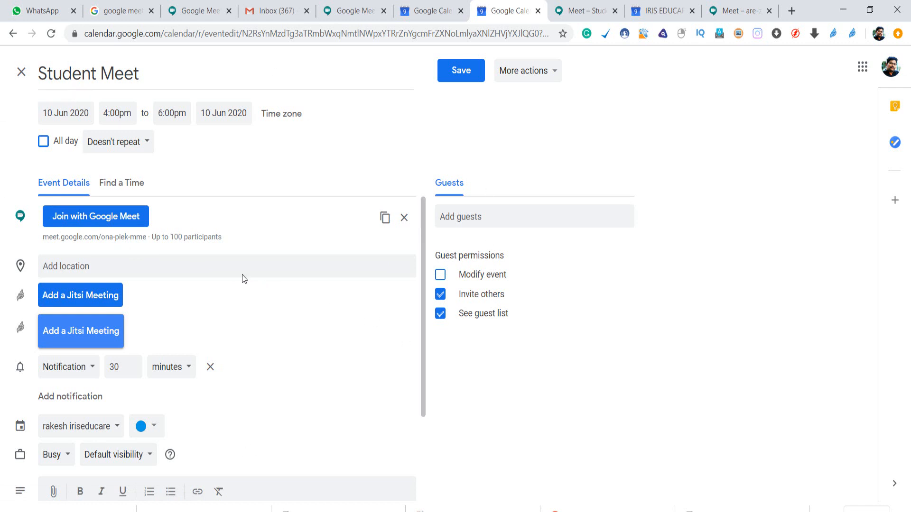
click(109, 217)
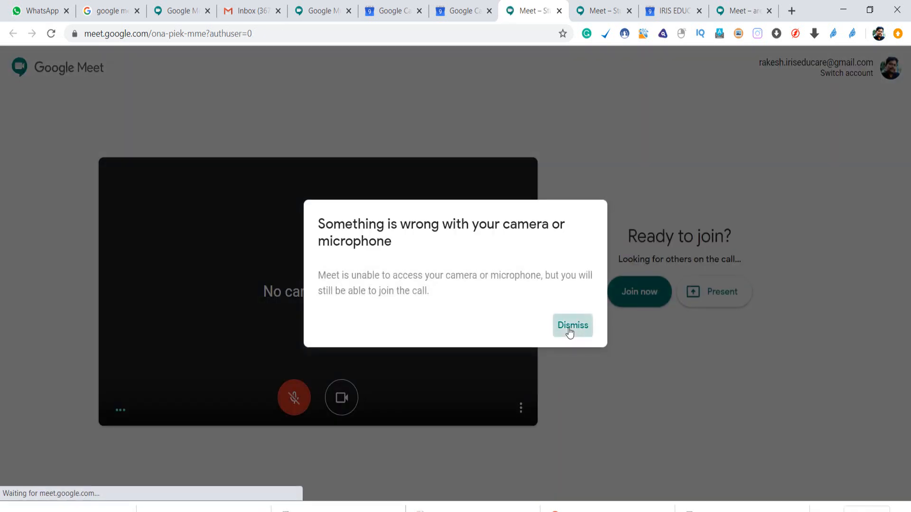
Dismiss the camera/microphone warning, relaunch the Meet call from the Student Meet event, and dismiss it again.
click(571, 326)
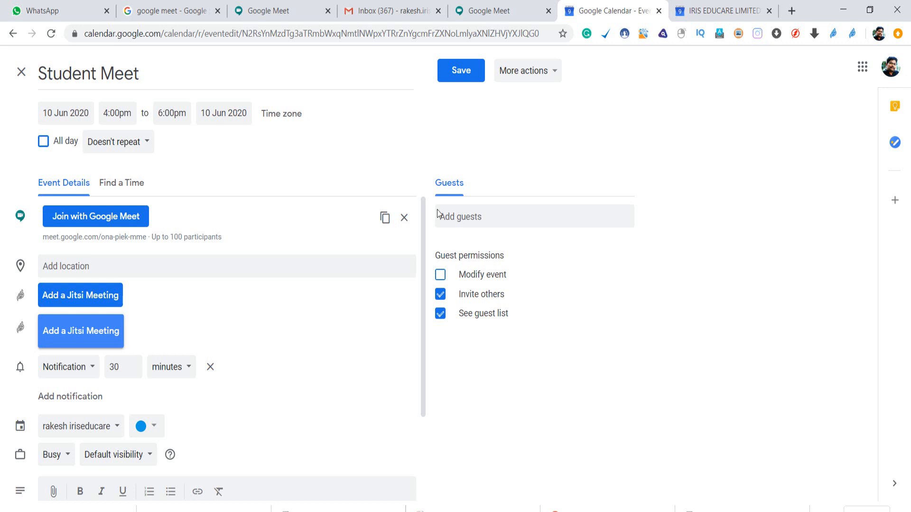
click(117, 219)
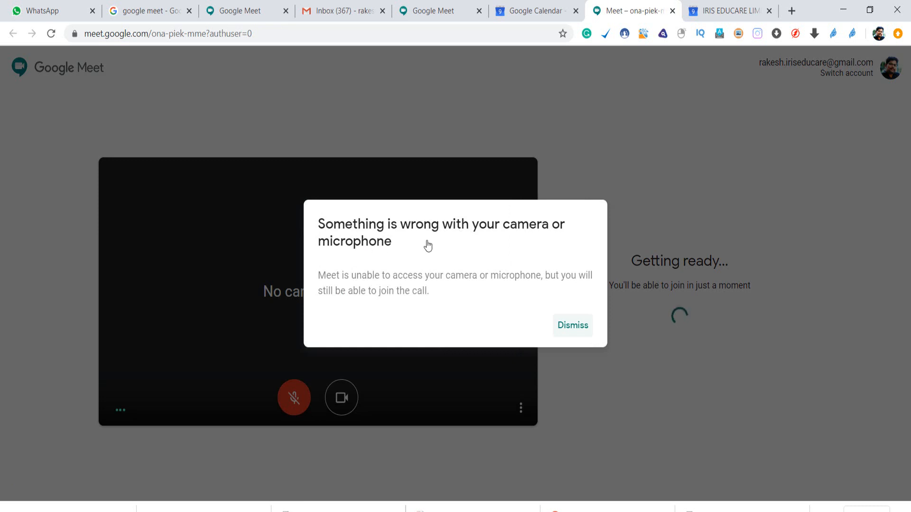
click(569, 332)
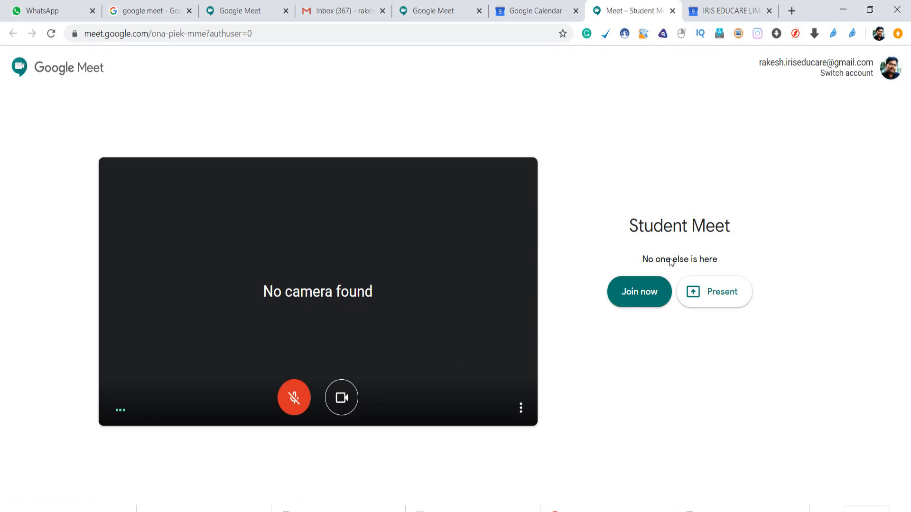
Join the Student Meet call, then show the participant list and the meeting's joining details.
click(637, 295)
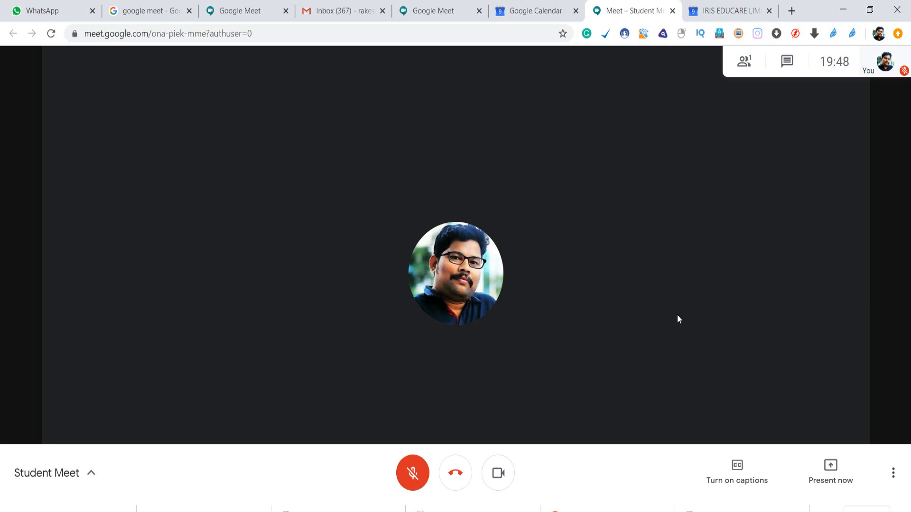
click(743, 61)
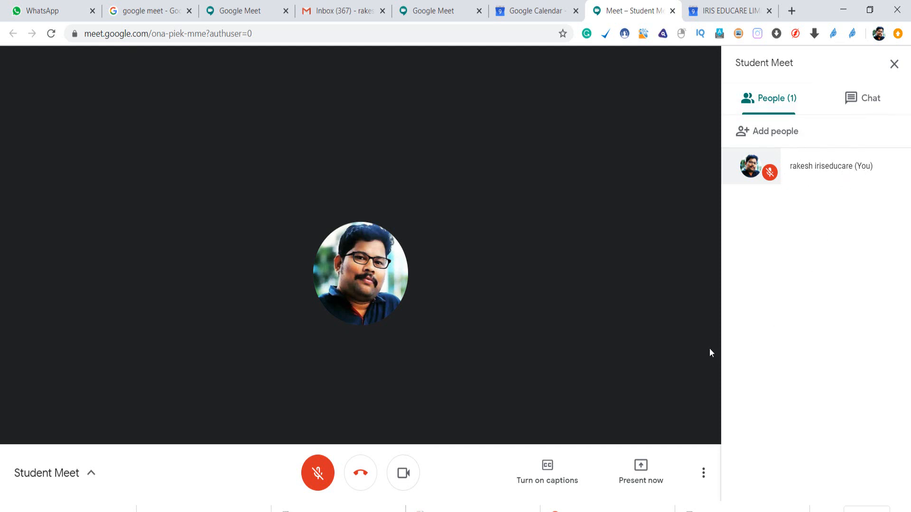
click(91, 471)
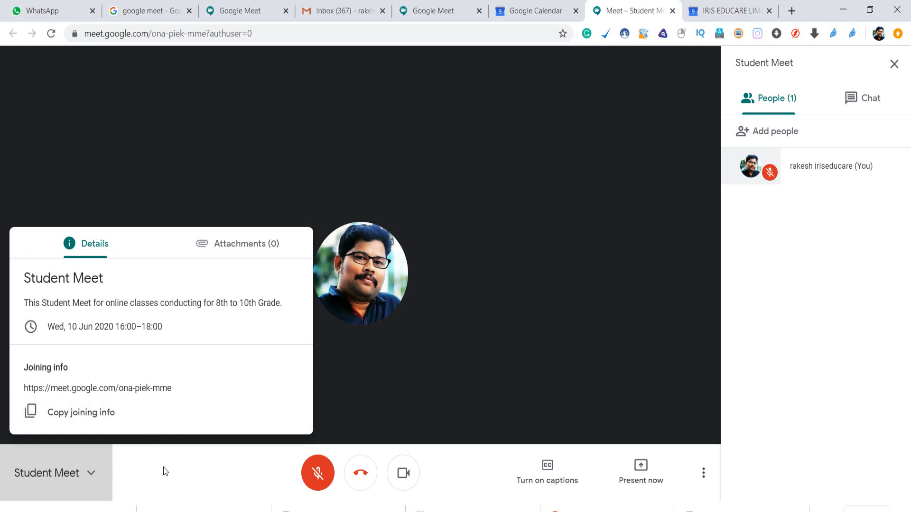
Close the meeting details, then switch live captions on and back off.
click(173, 486)
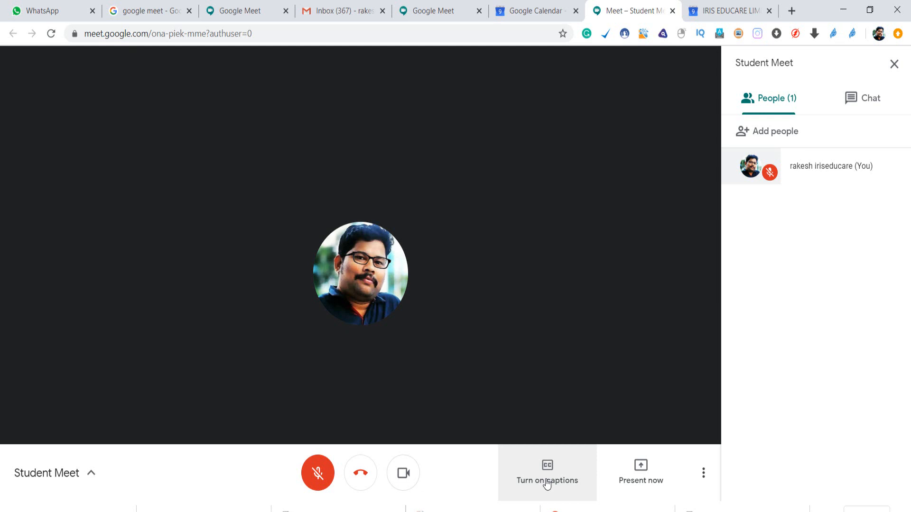
click(558, 479)
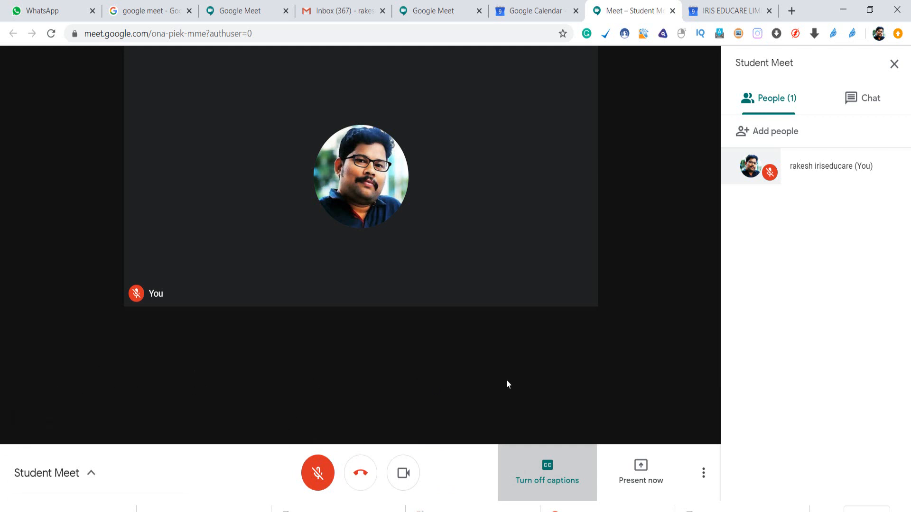
click(556, 484)
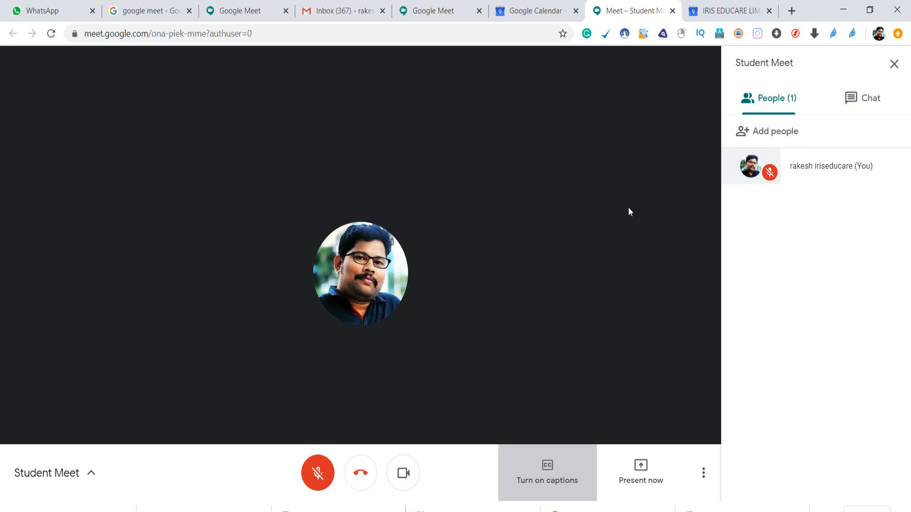
click(641, 474)
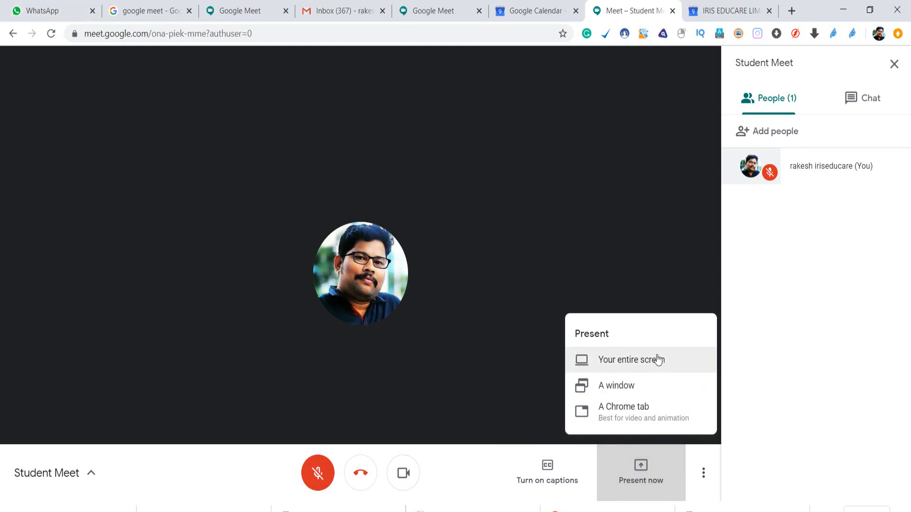
click(617, 397)
mouse_move(285, 509)
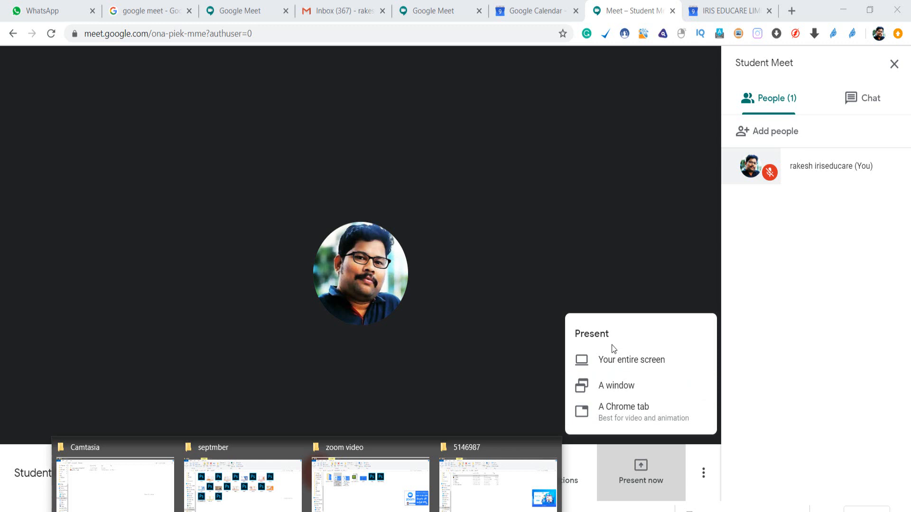
click(717, 480)
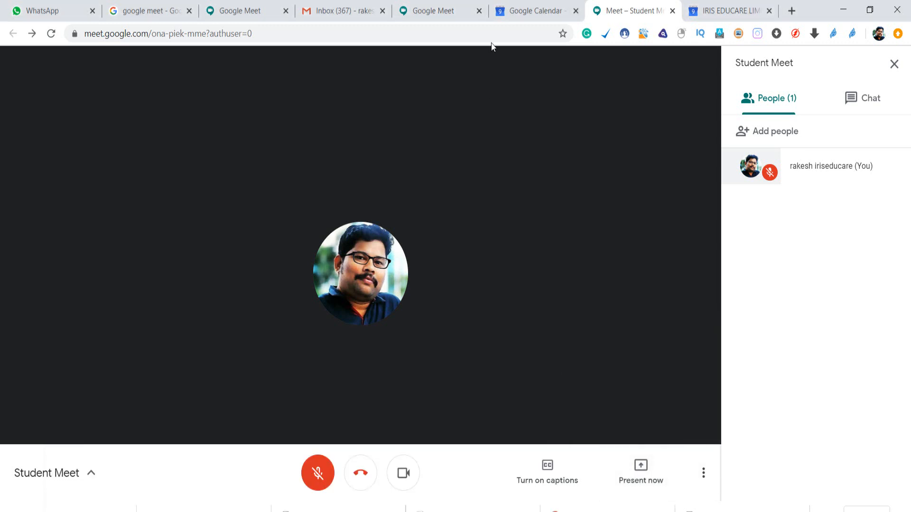
Join the untitled 11 June event's Meet call from the other account's calendar, then return to Student Meet.
click(710, 10)
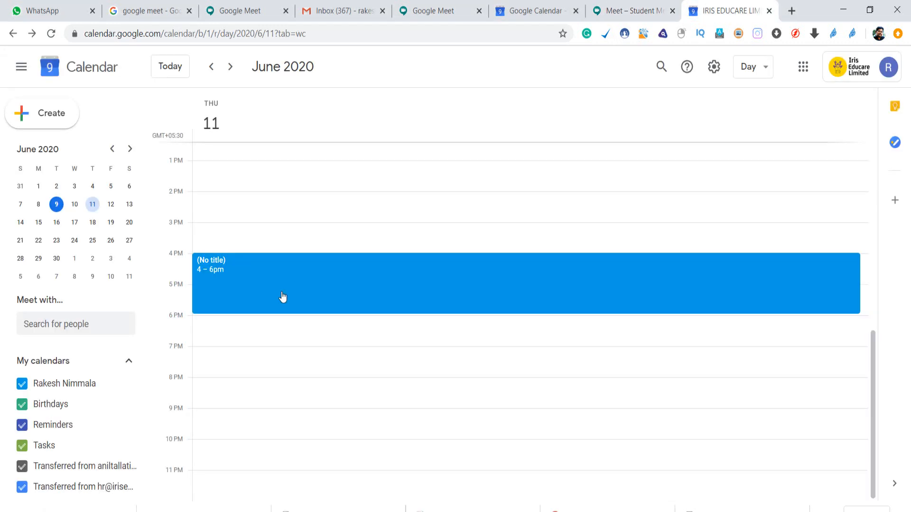
click(269, 287)
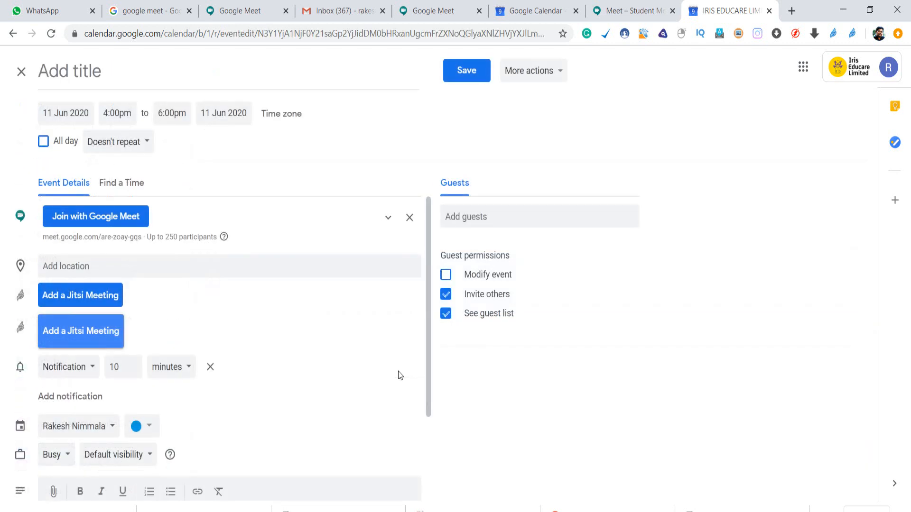
click(96, 216)
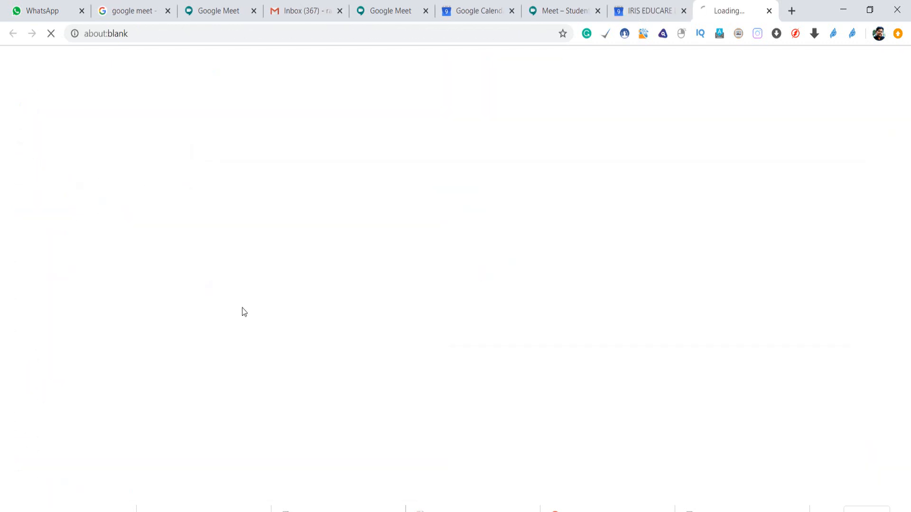
click(639, 292)
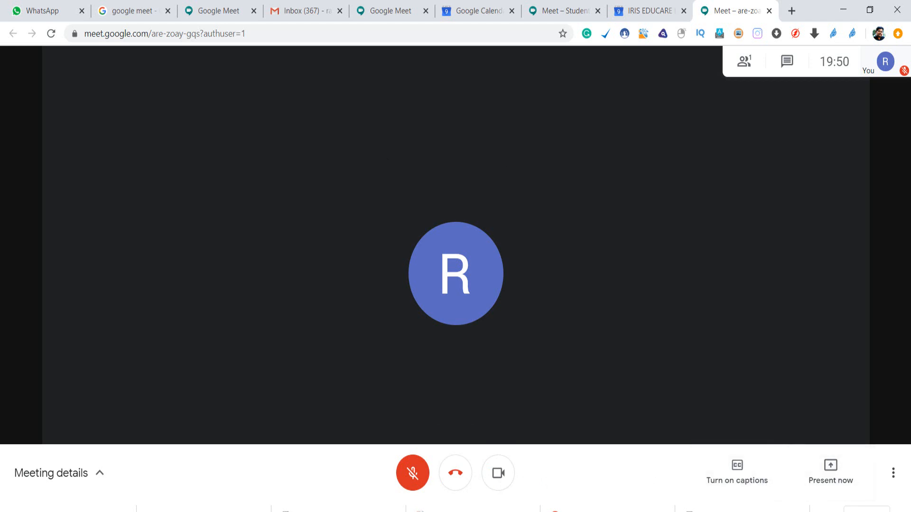
click(638, 9)
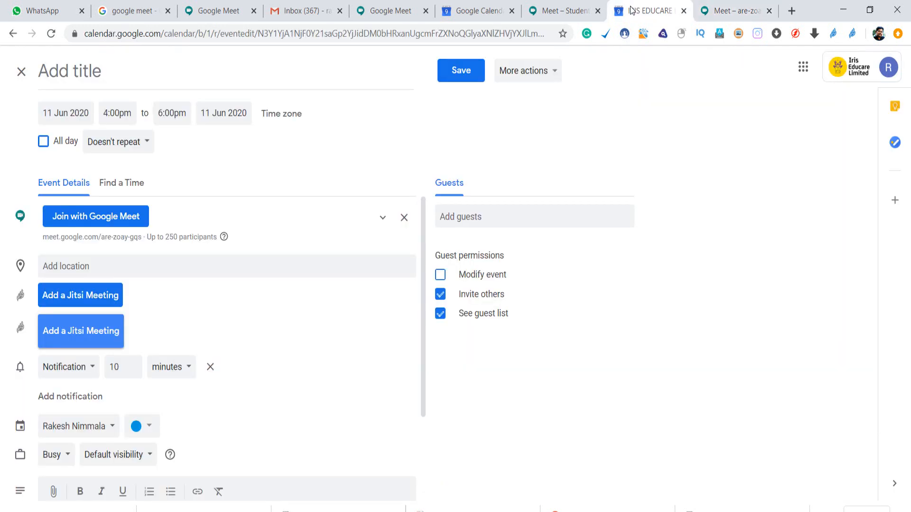
click(562, 10)
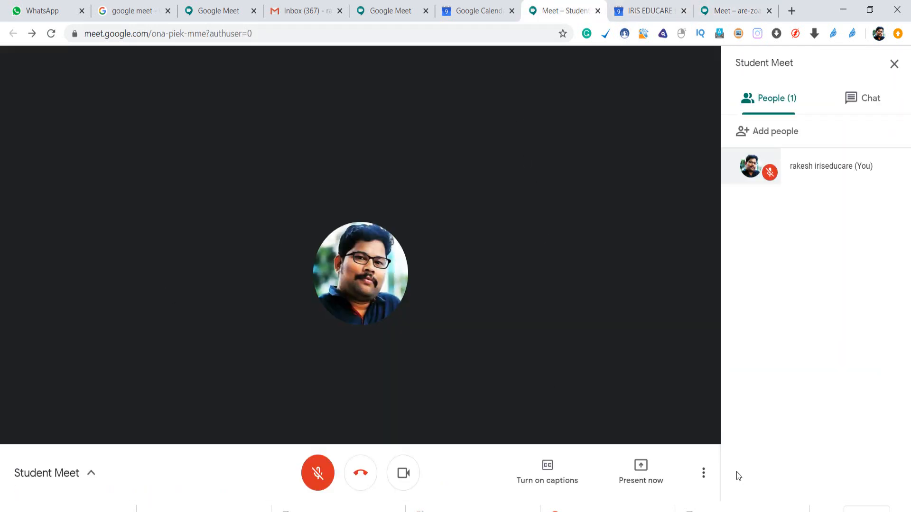
click(637, 479)
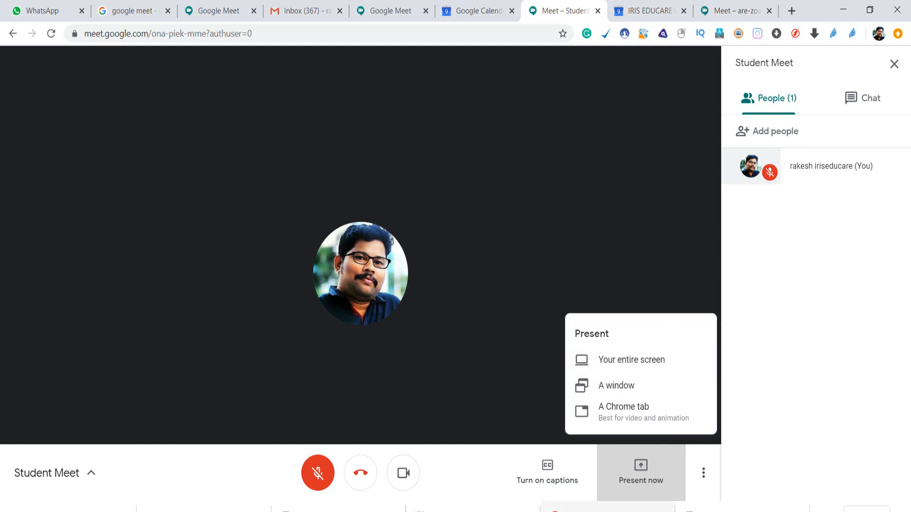
click(756, 450)
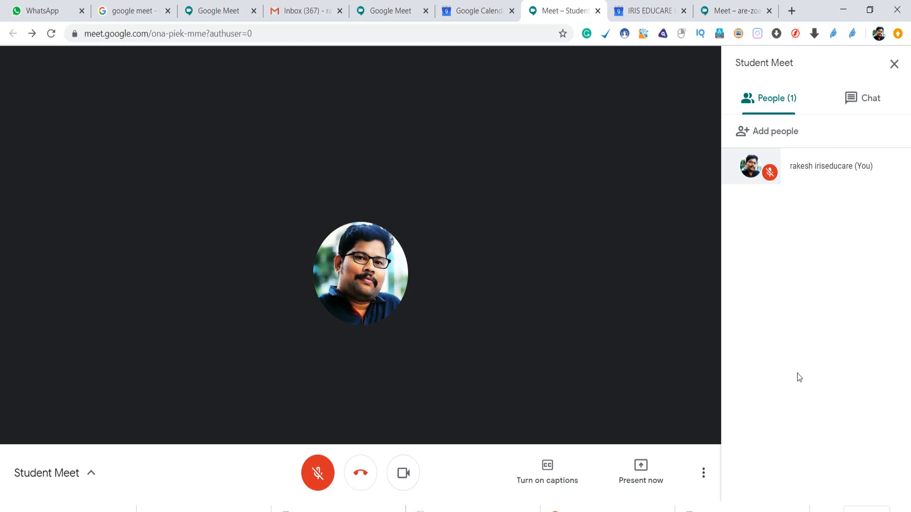
Send the chat message 'hi every one' to everyone in Student Meet.
click(862, 94)
click(784, 472)
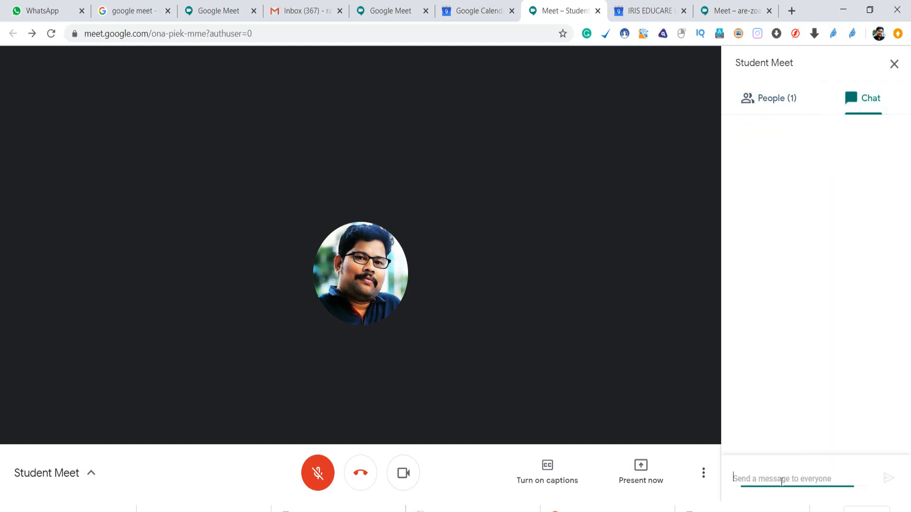
text(hi every one)
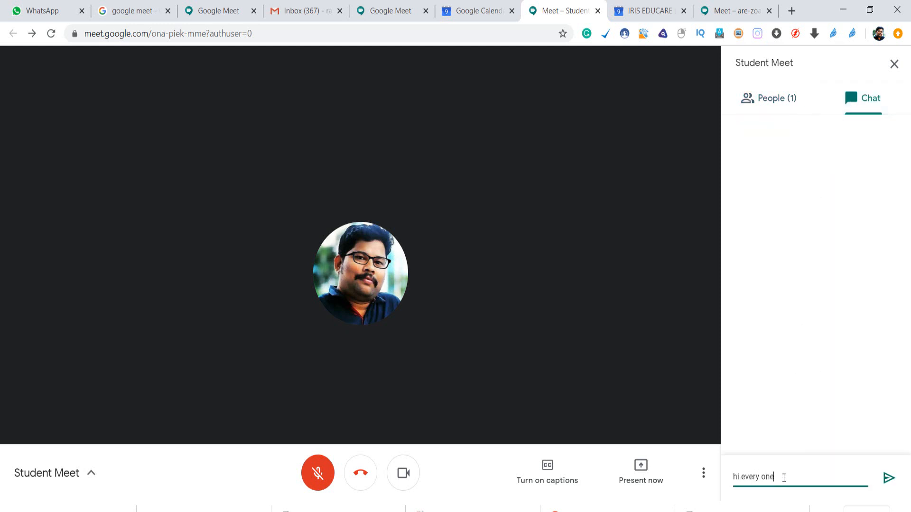
key(Return)
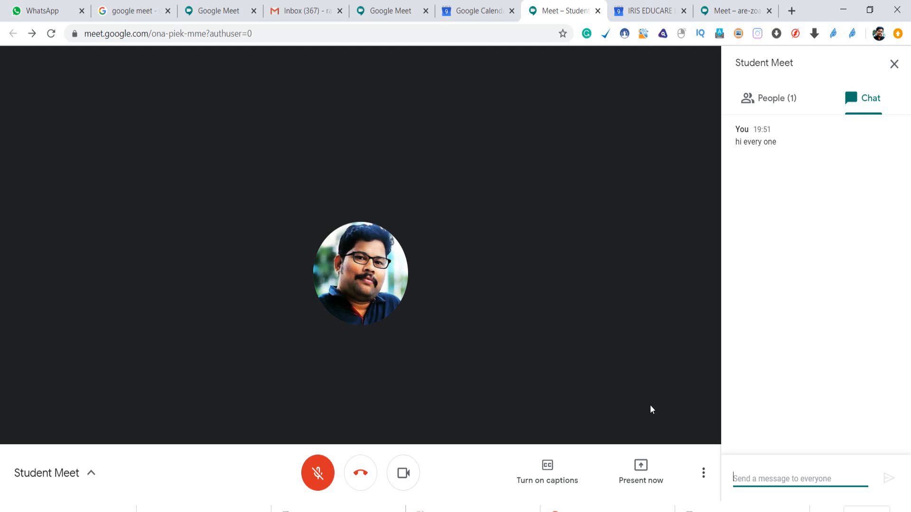
Switch the Student Meet call layout to Tiled.
click(702, 473)
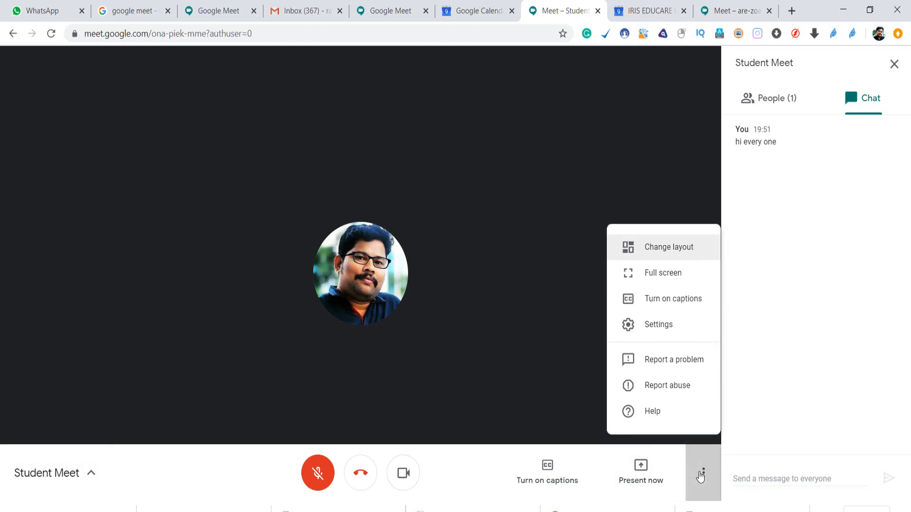
click(652, 252)
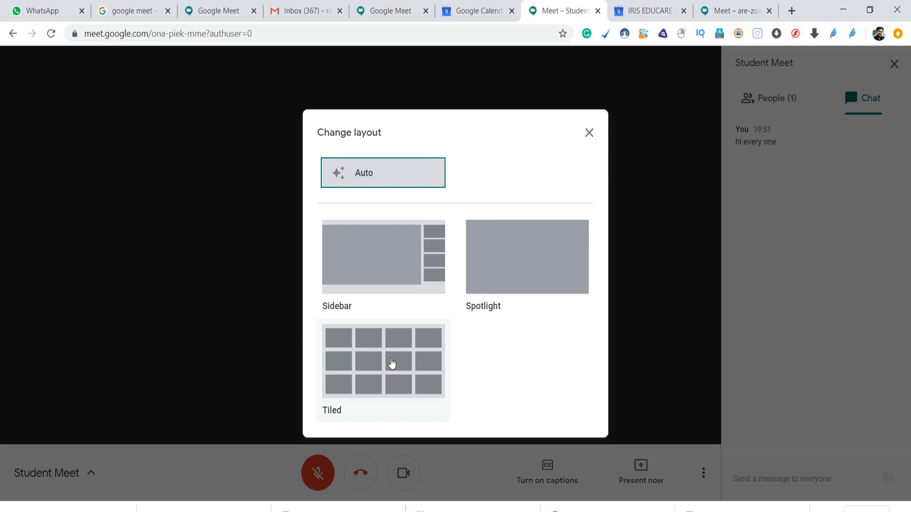
click(392, 363)
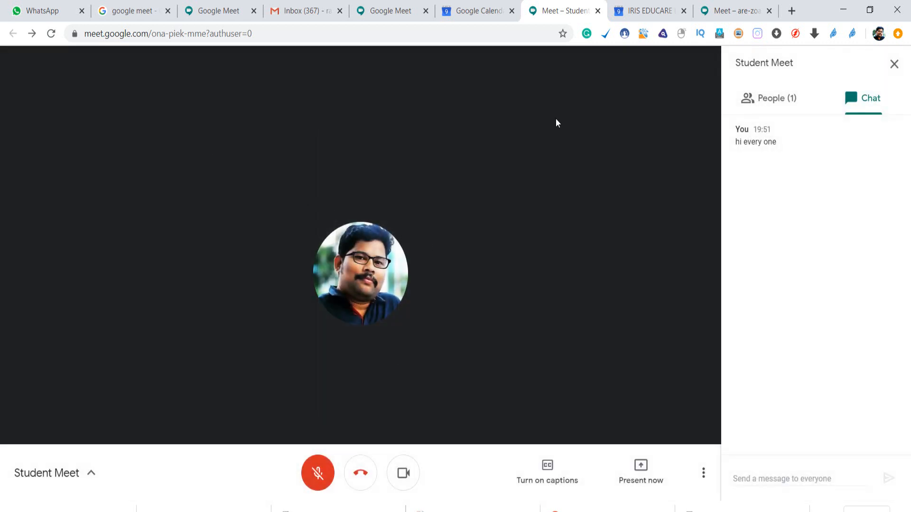
Change the layout to Sidebar and put the call into full screen.
click(703, 474)
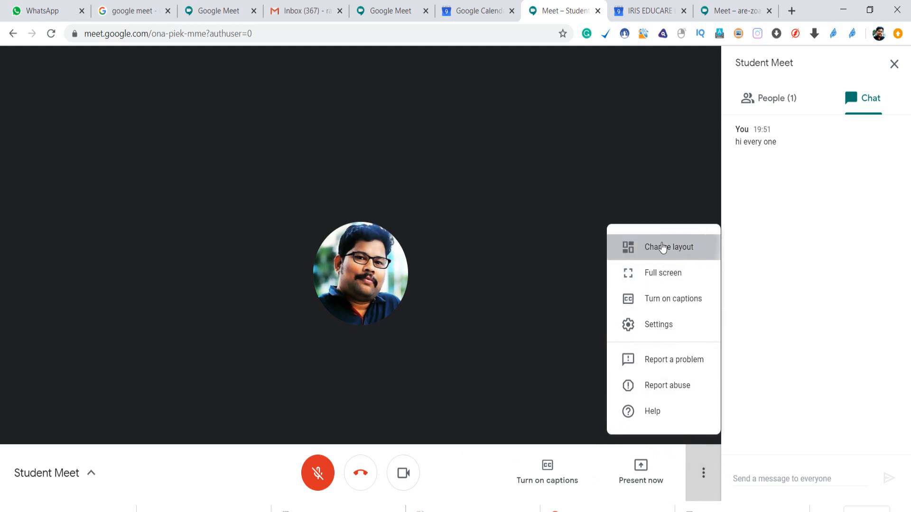
click(662, 249)
click(398, 265)
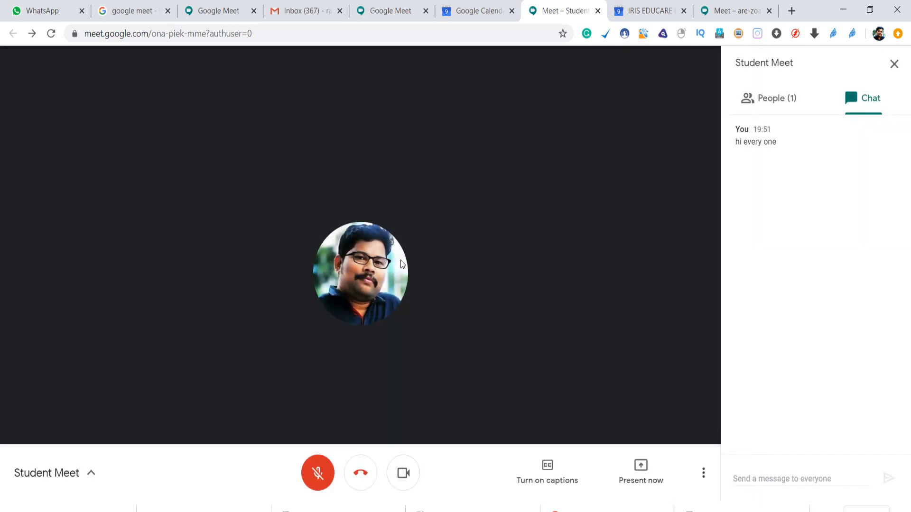
click(705, 474)
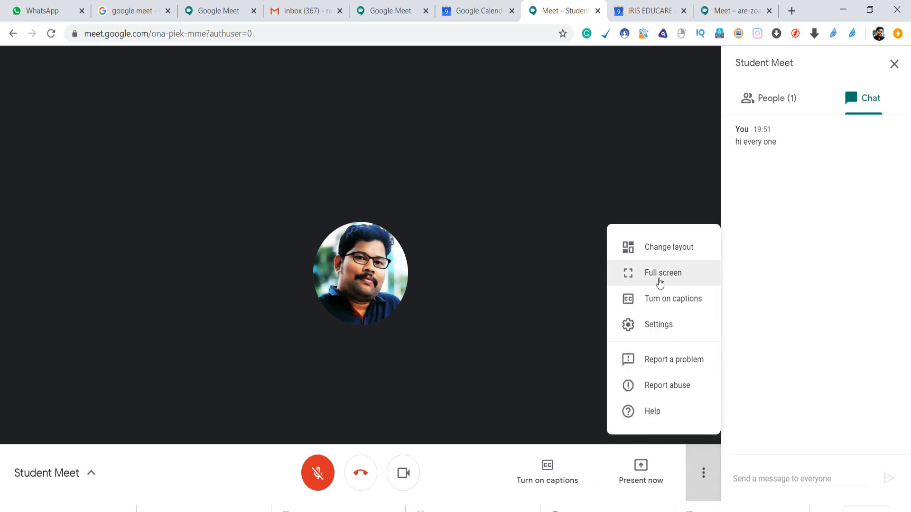
click(660, 280)
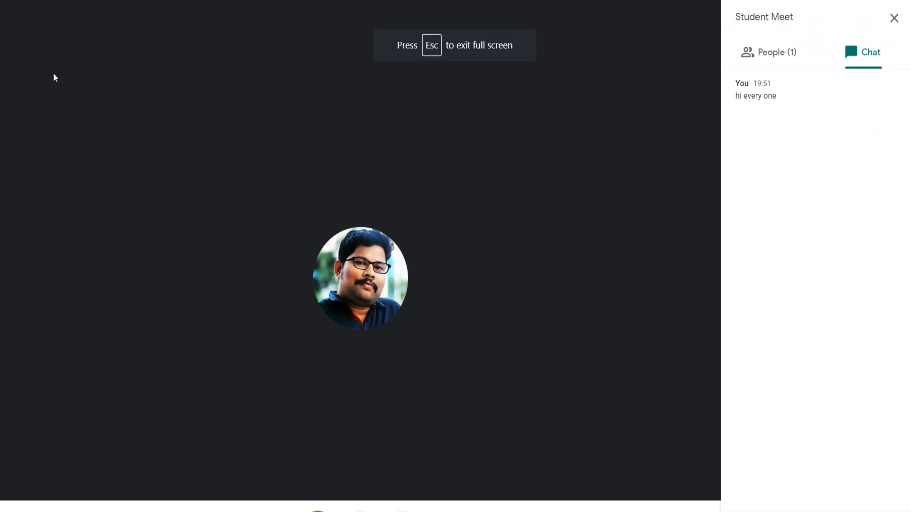
Bring up the call's More options menu while in full screen.
click(703, 511)
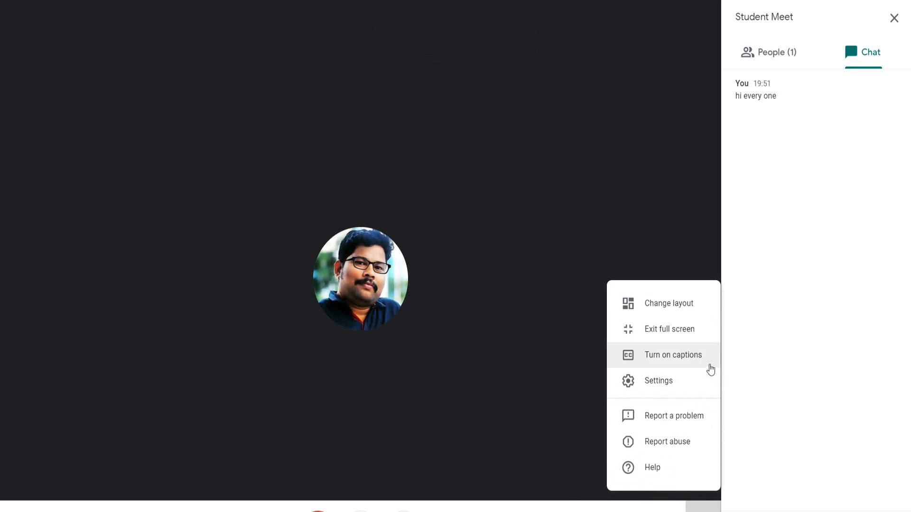
Set the maximum send resolution to High definition (720p) in Meet settings, then close the dialog.
click(664, 385)
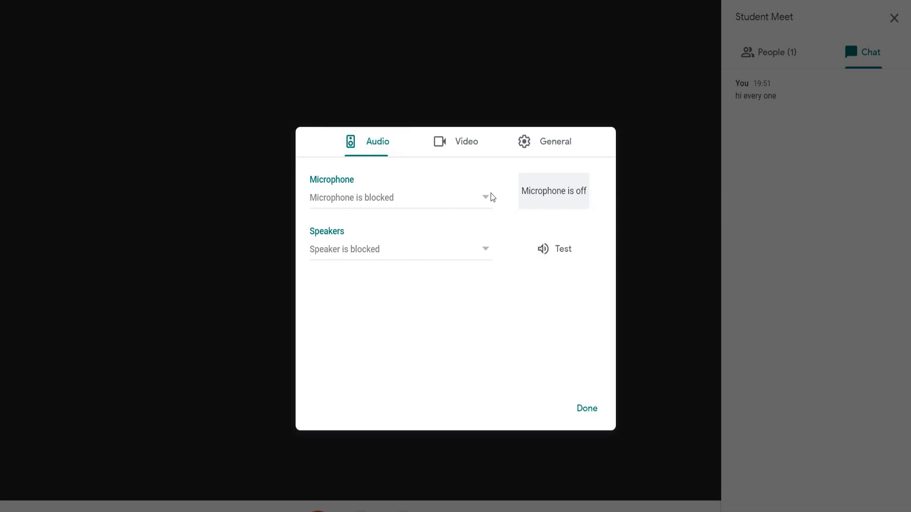
click(463, 142)
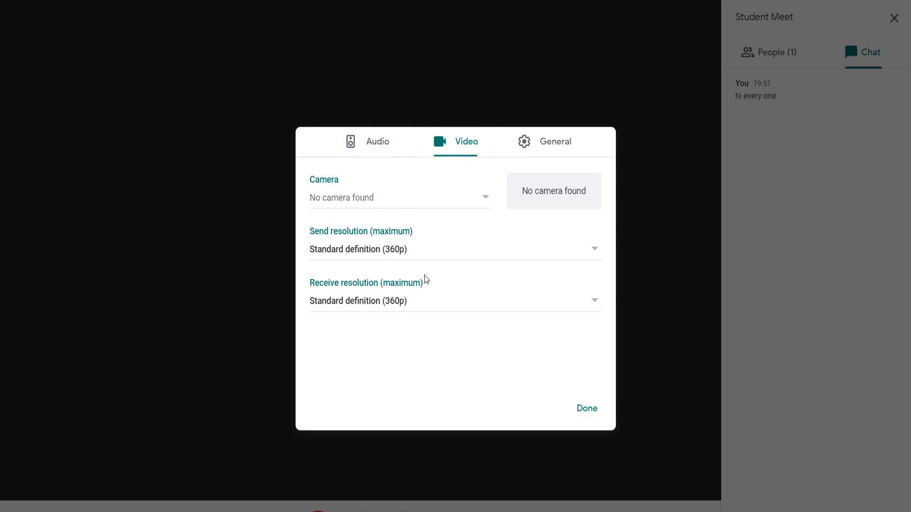
click(507, 257)
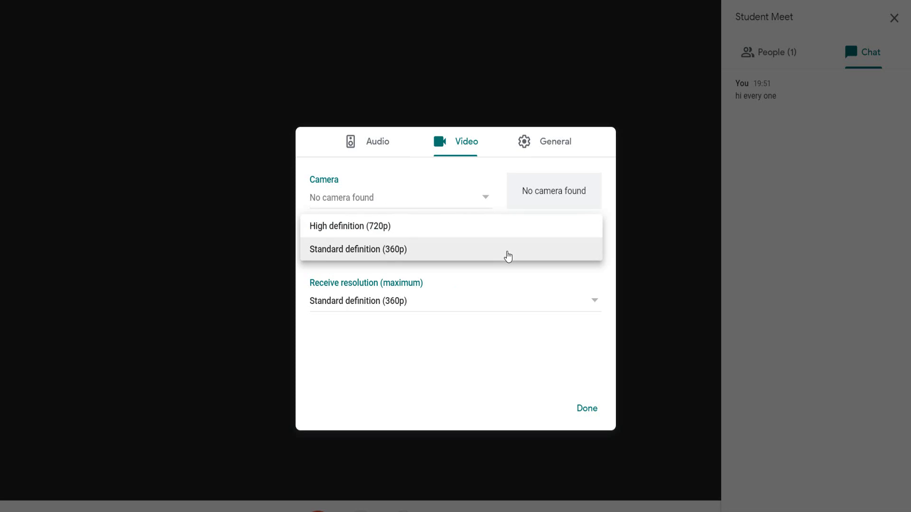
click(474, 230)
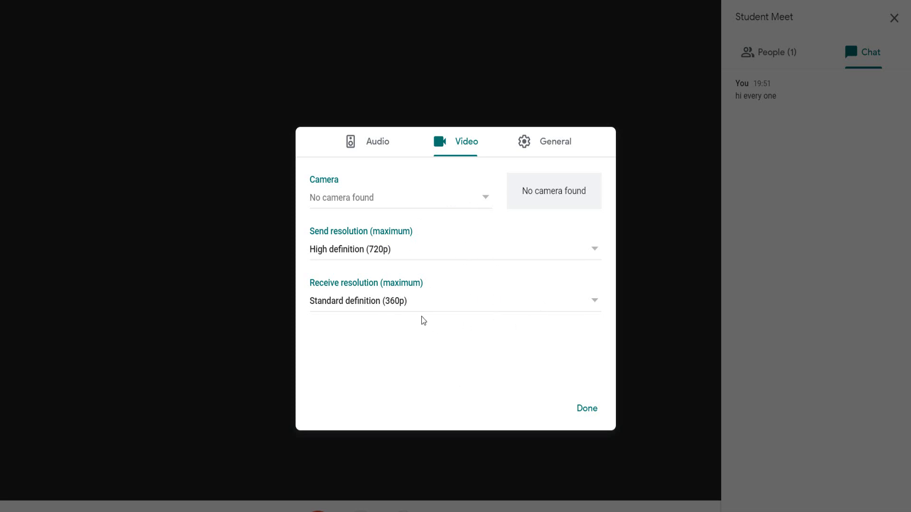
click(561, 148)
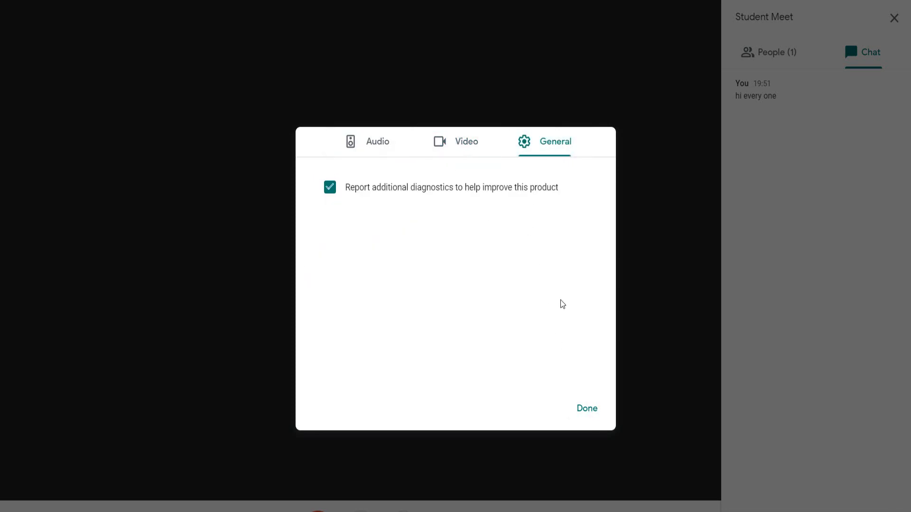
click(593, 412)
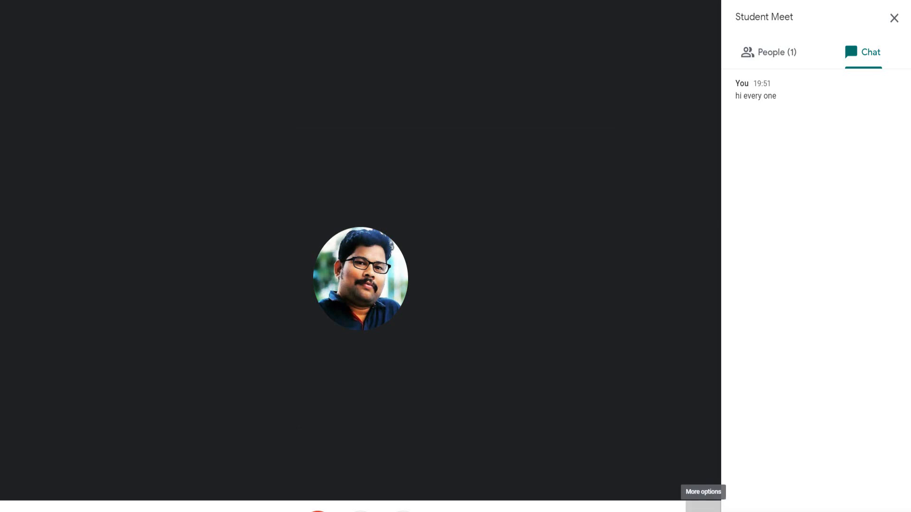
Exit full screen on the Student Meet call and switch to the are-zoay-gqs meeting.
click(702, 507)
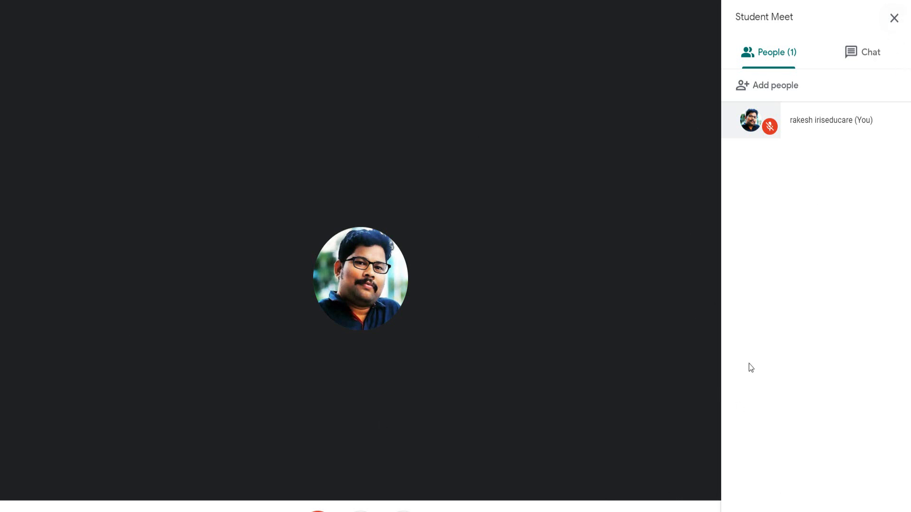
click(702, 506)
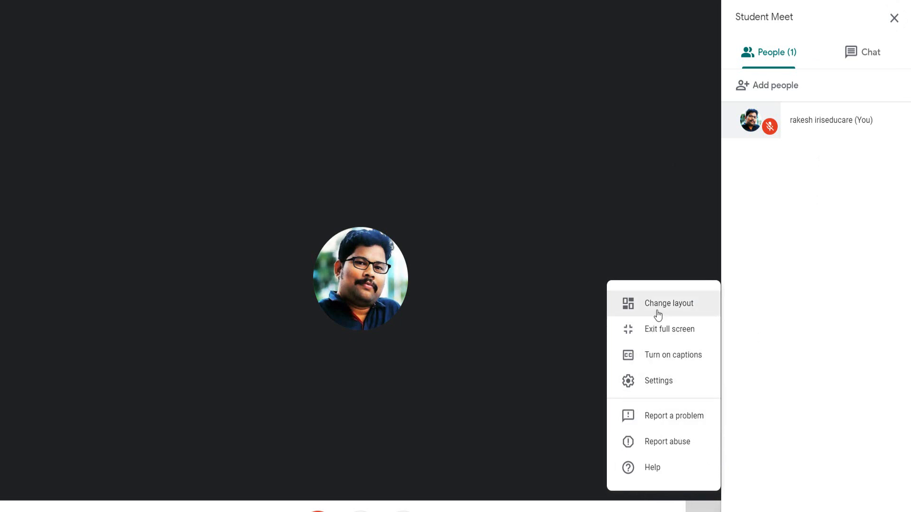
click(655, 329)
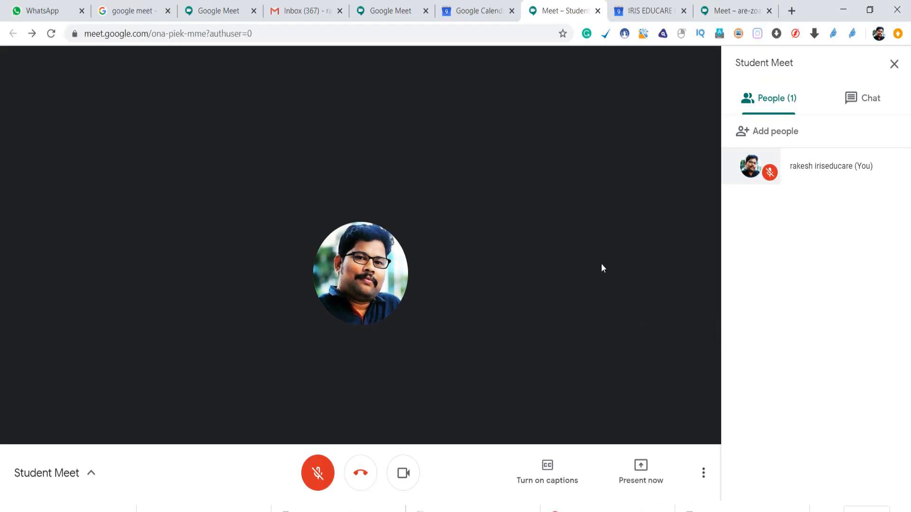
click(724, 13)
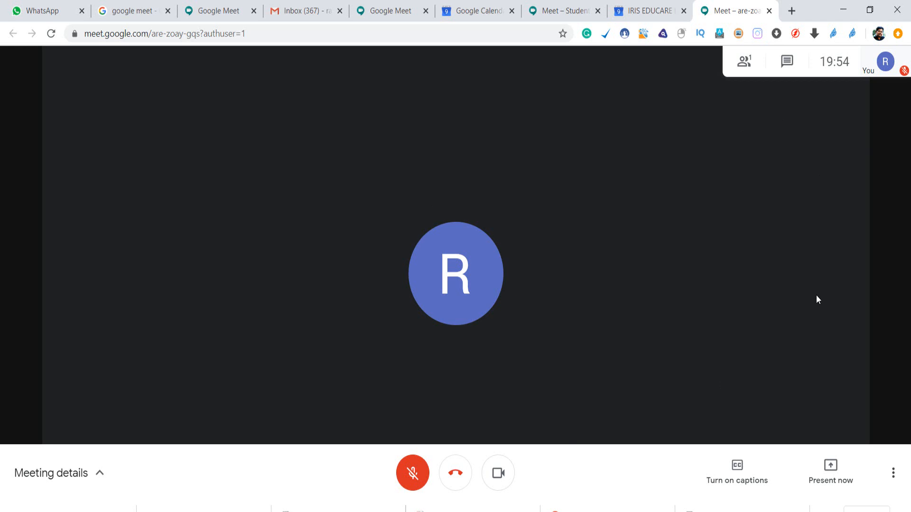
Check the Student Meet call's extra options, then open the are-zoay-gqs call's extra options.
click(562, 11)
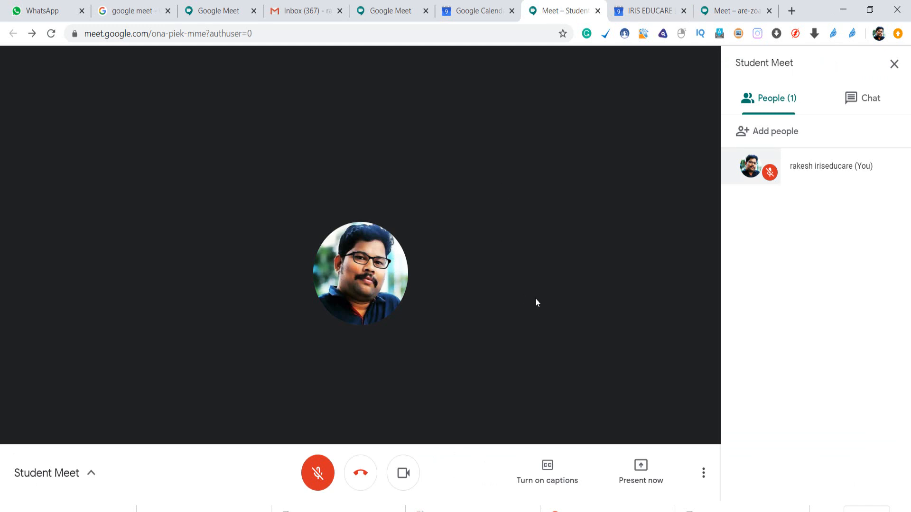
click(703, 473)
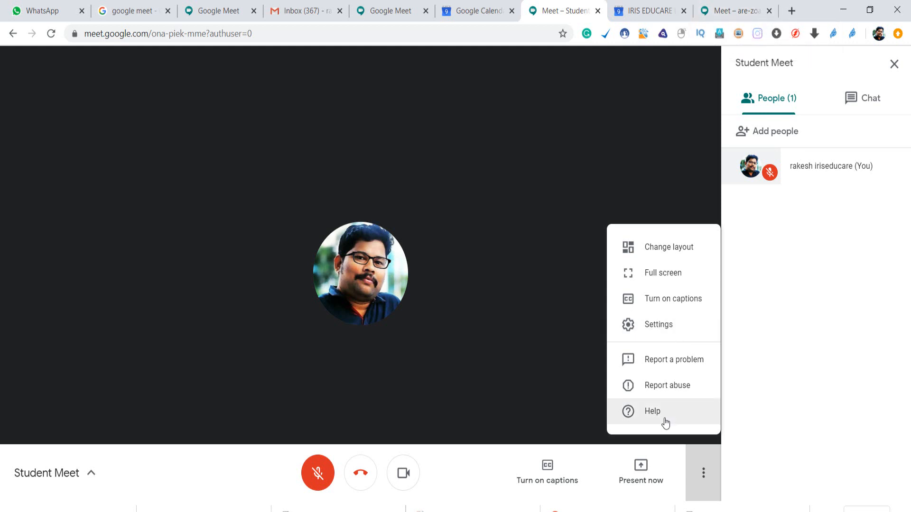
click(731, 11)
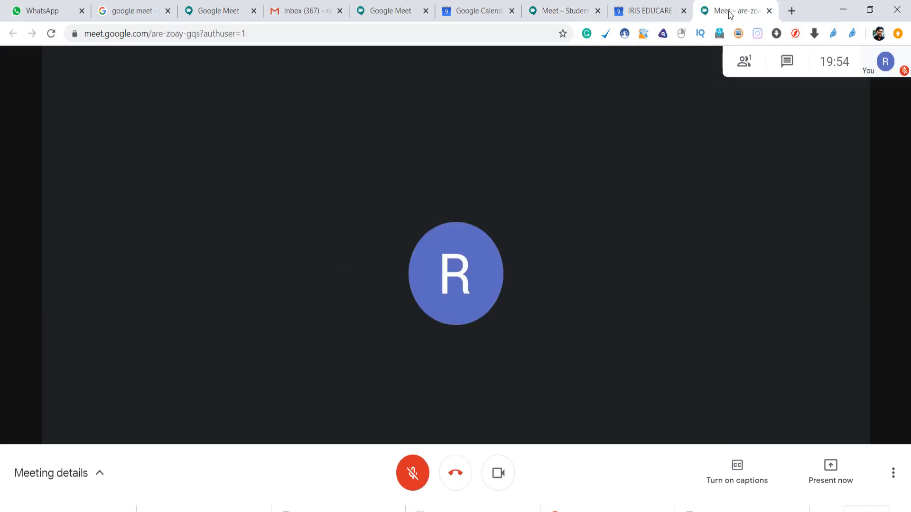
click(893, 473)
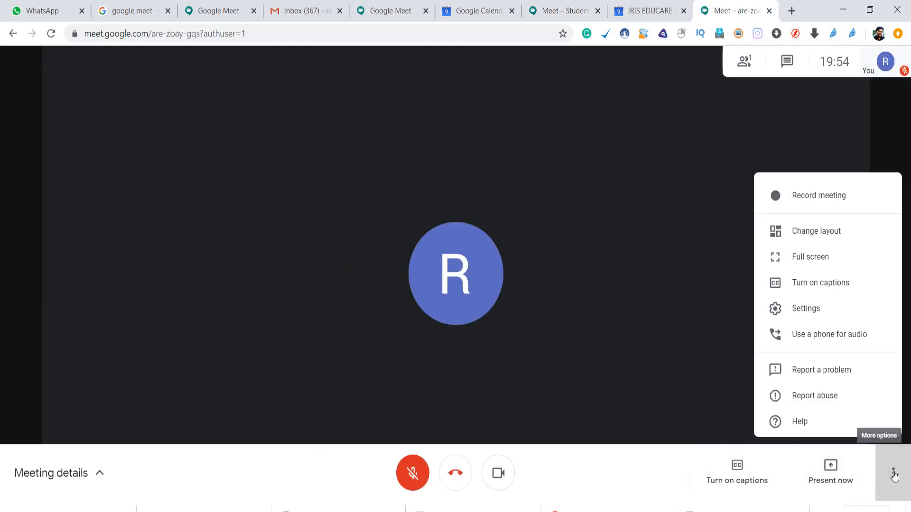
Start recording the are-zoay-gqs meeting, accept the consent notice, and view the recording controls.
click(814, 188)
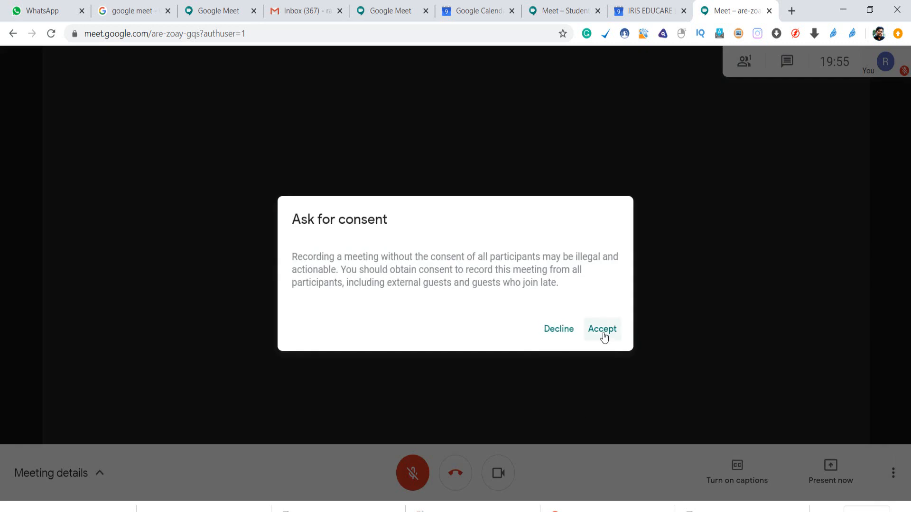
click(601, 337)
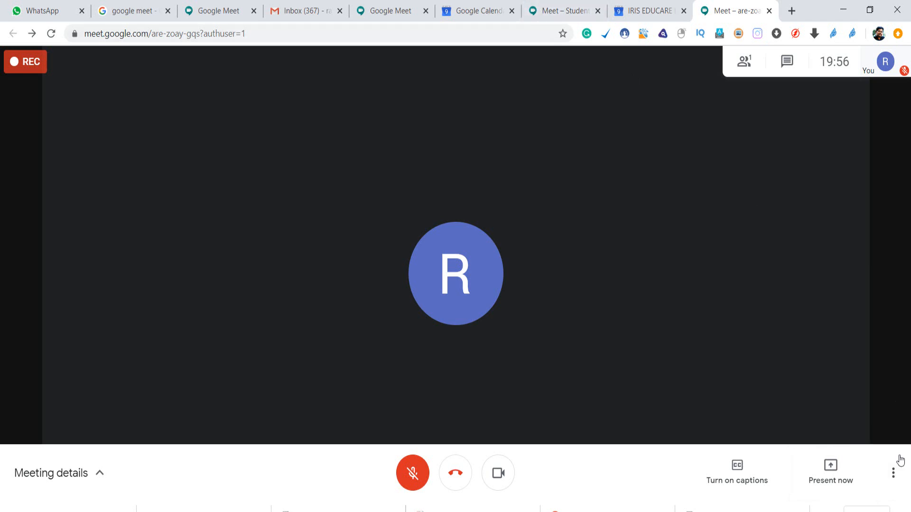
click(894, 473)
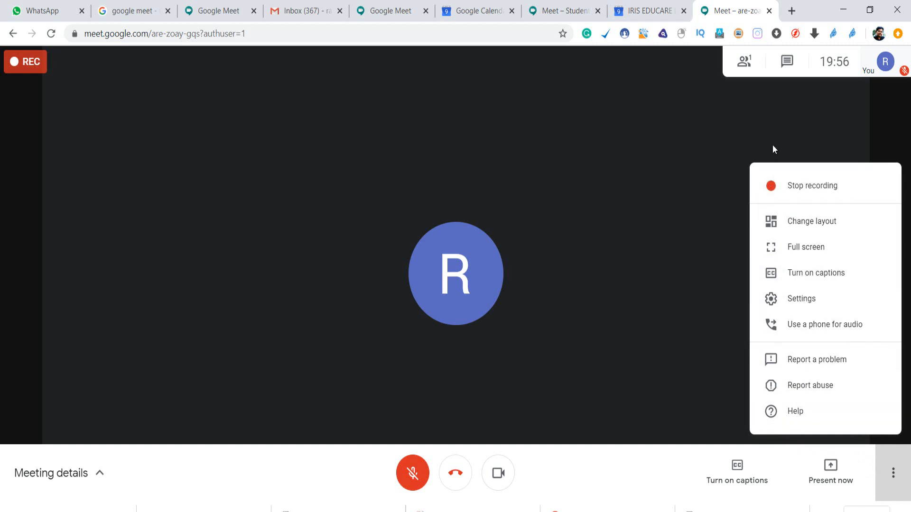
Leave recording running, revisit the Student Meet call, then go to its Google Calendar event.
click(602, 484)
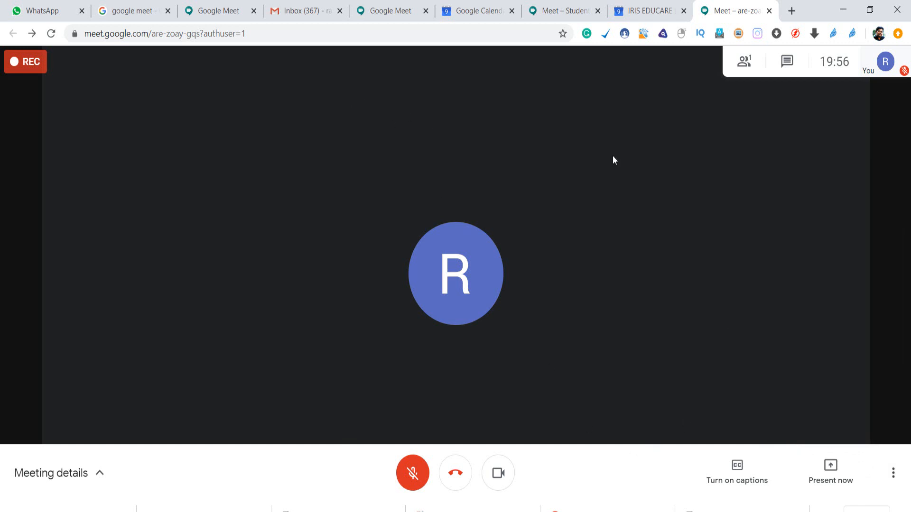
click(572, 11)
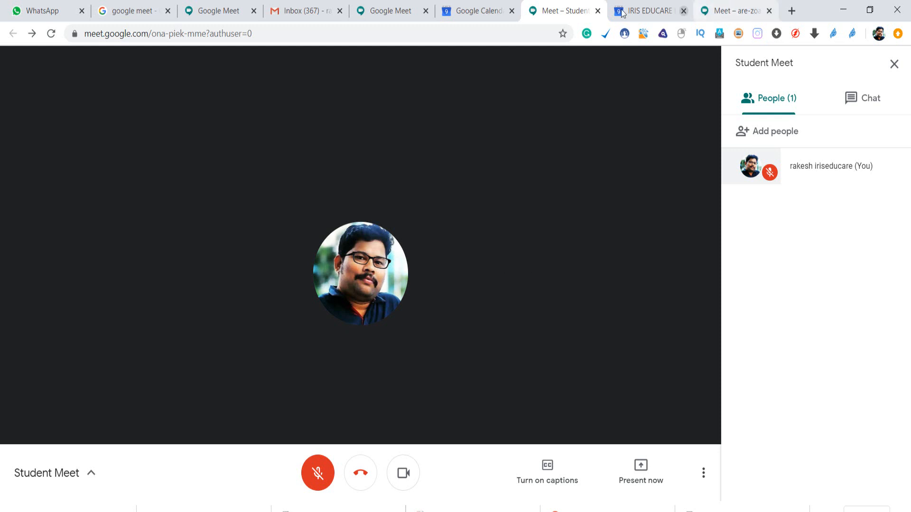
click(477, 10)
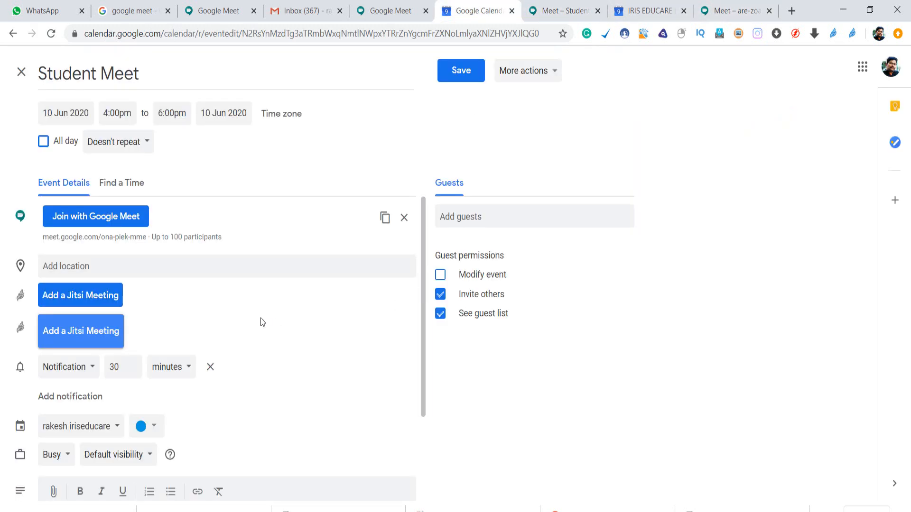